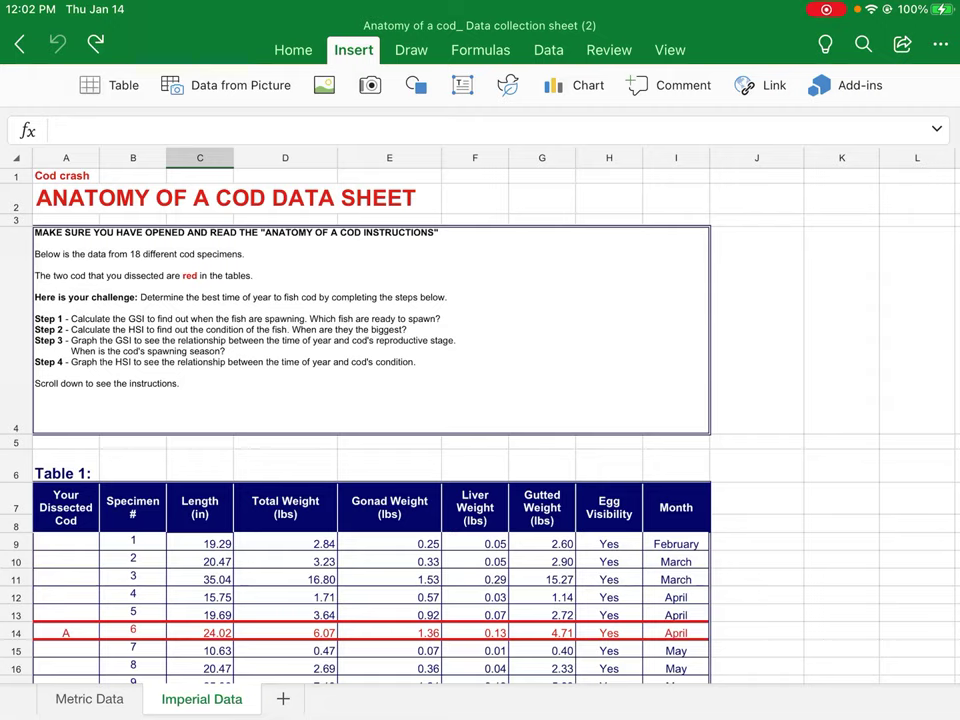
Scroll the Imperial Data sheet until all 18 cod specimens of Table 1 are visible
scroll(370, 420, down, 3)
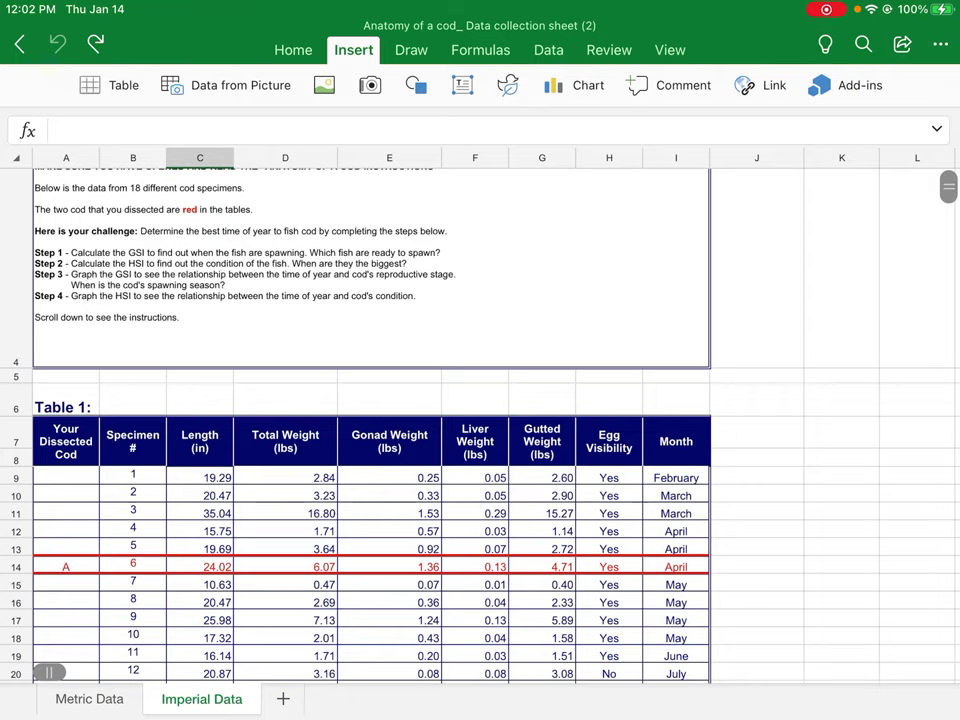
scroll(370, 420, up, 2)
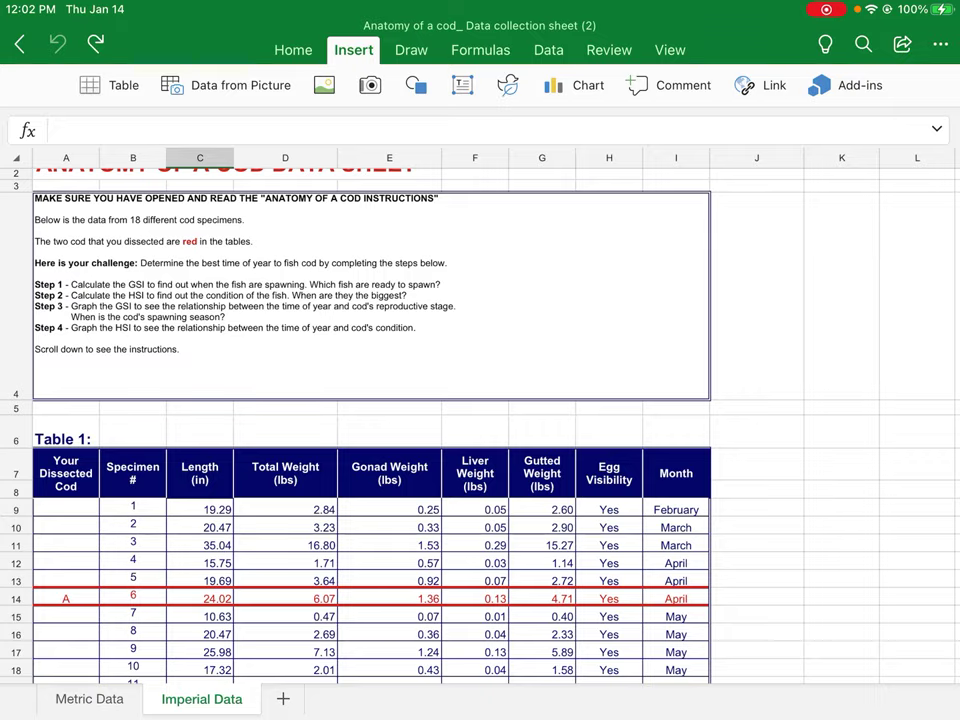
scroll(45, 340, up, 3)
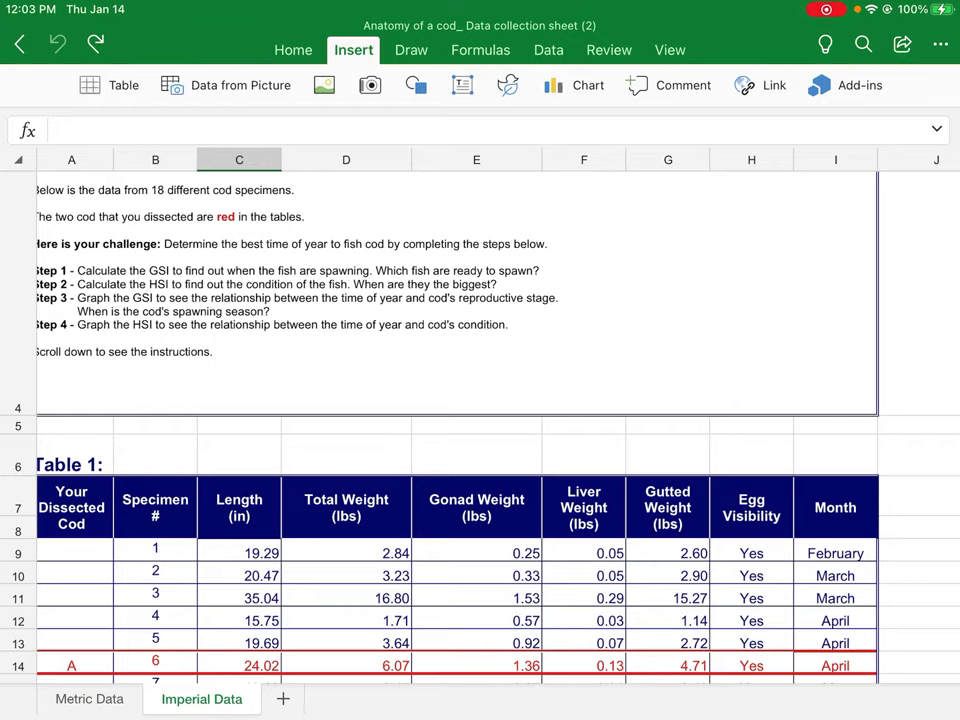
scroll(480, 420, down, 1)
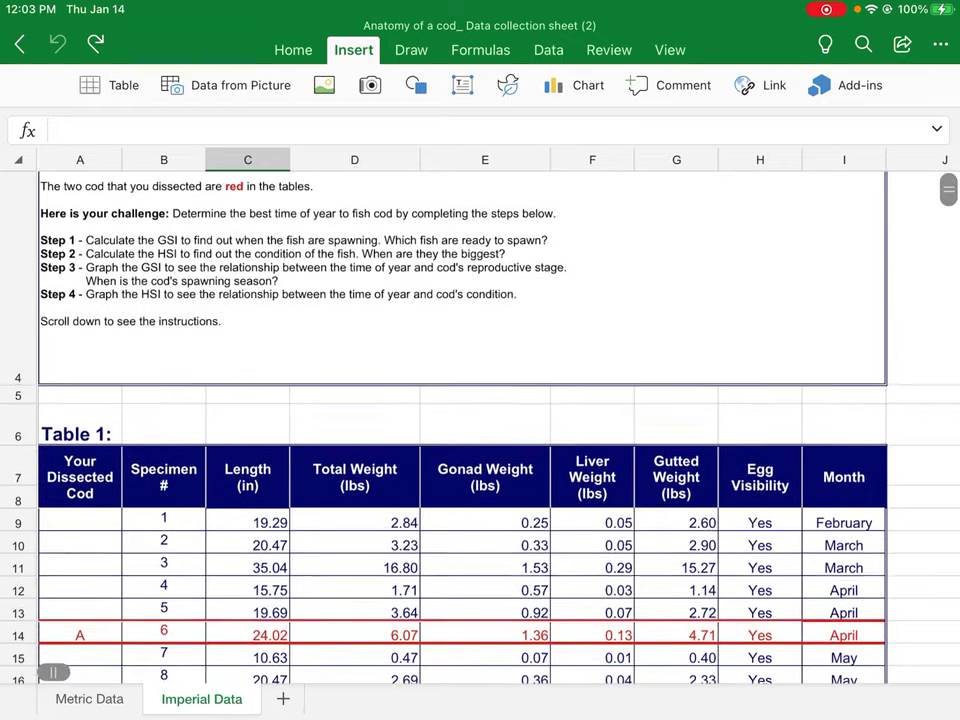
scroll(480, 420, down, 3)
scroll(480, 420, down, 4)
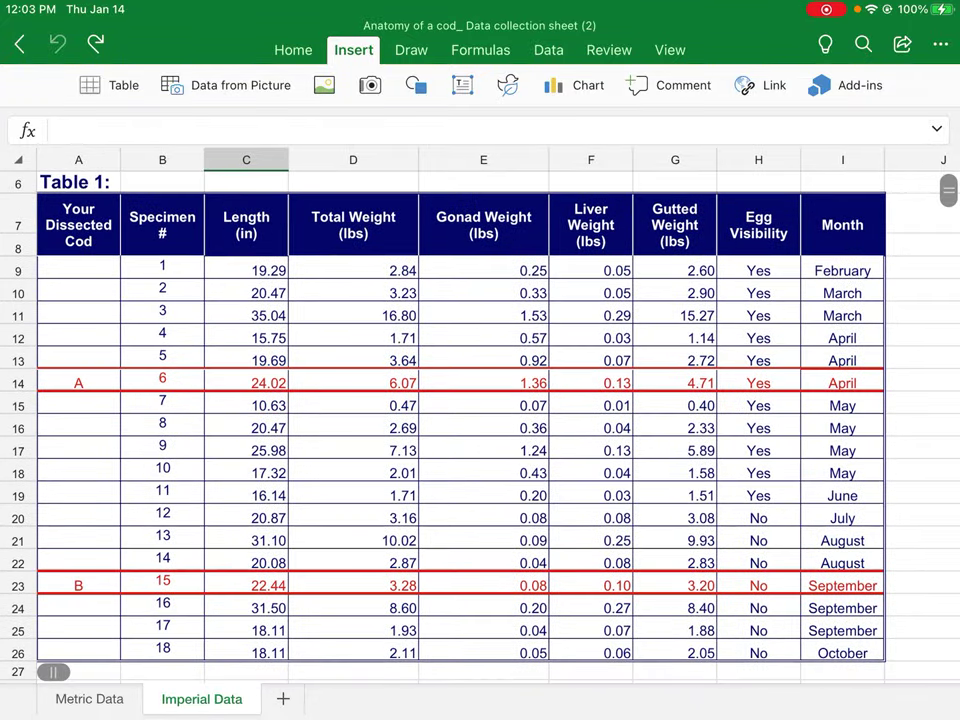
Scroll past Table 1 and the STEP 1 GSI explanation down to Table 2's empty GSI column
scroll(480, 420, down, 1)
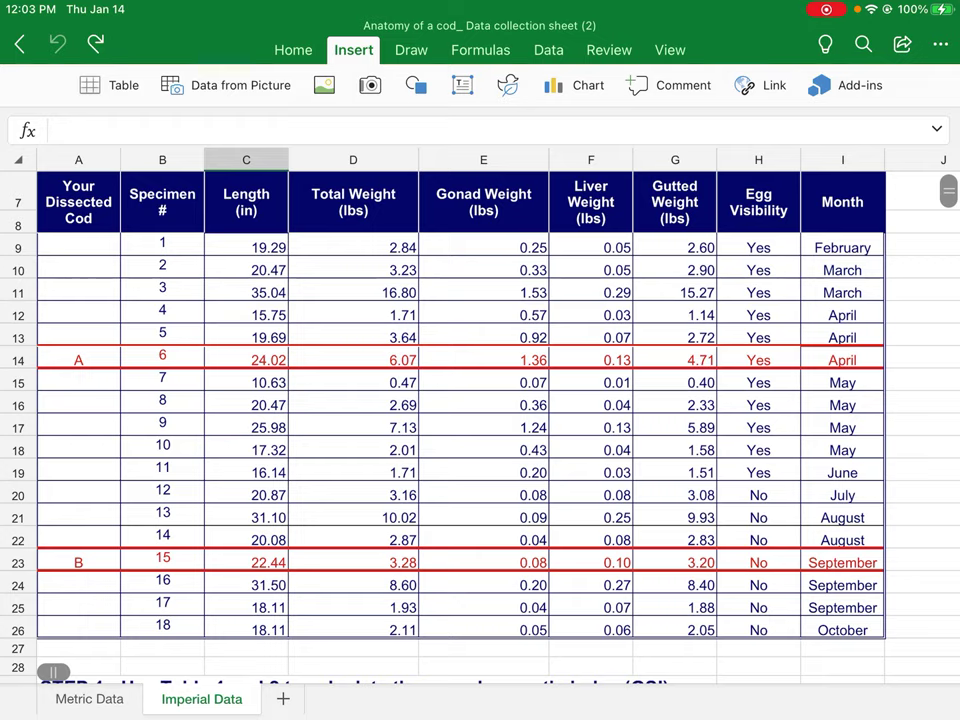
scroll(480, 420, down, 2)
scroll(480, 420, down, 5)
scroll(480, 420, down, 2)
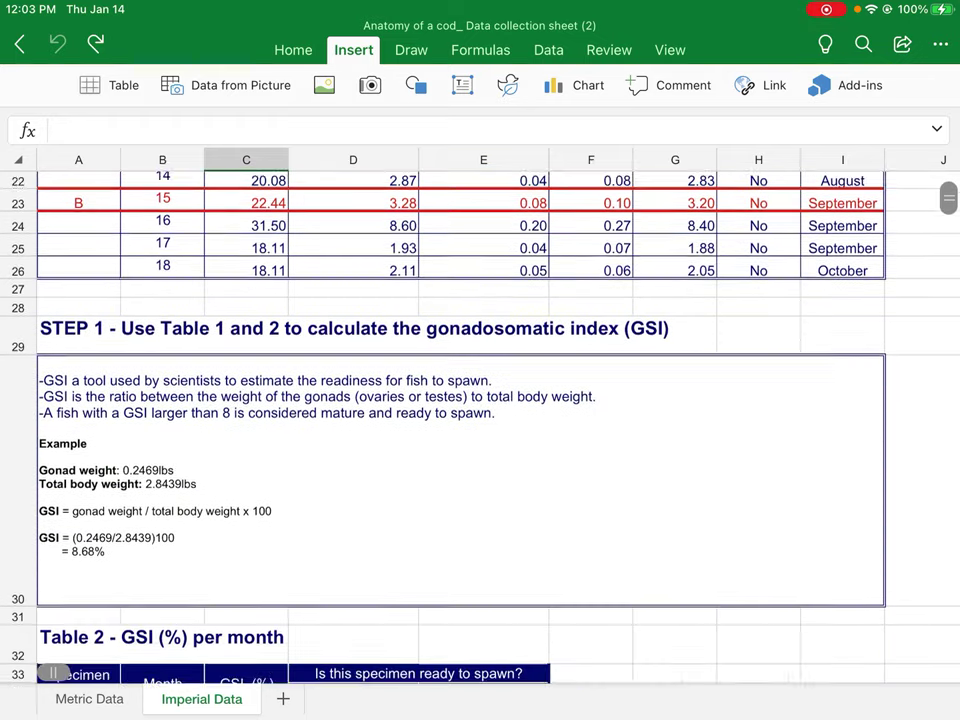
scroll(480, 420, down, 1)
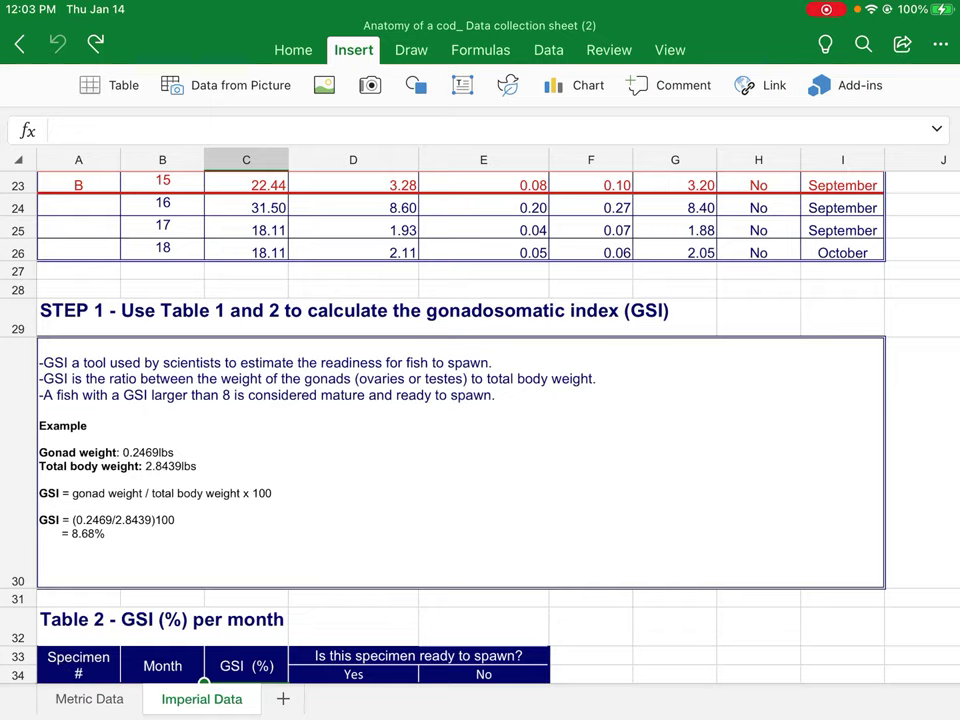
scroll(480, 400, up, 10)
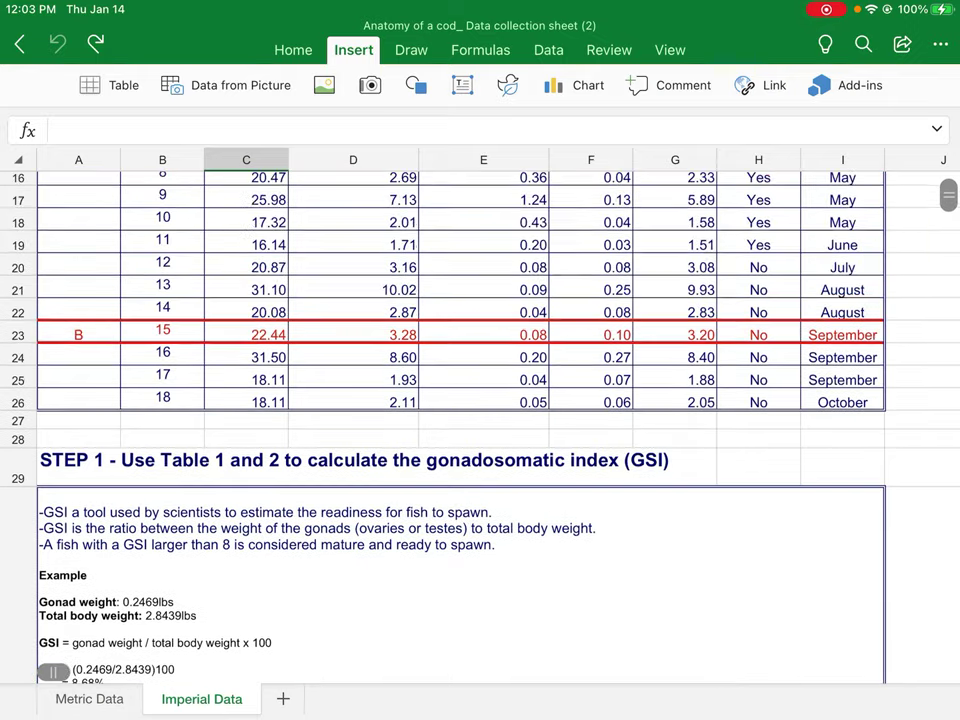
scroll(480, 400, up, 2)
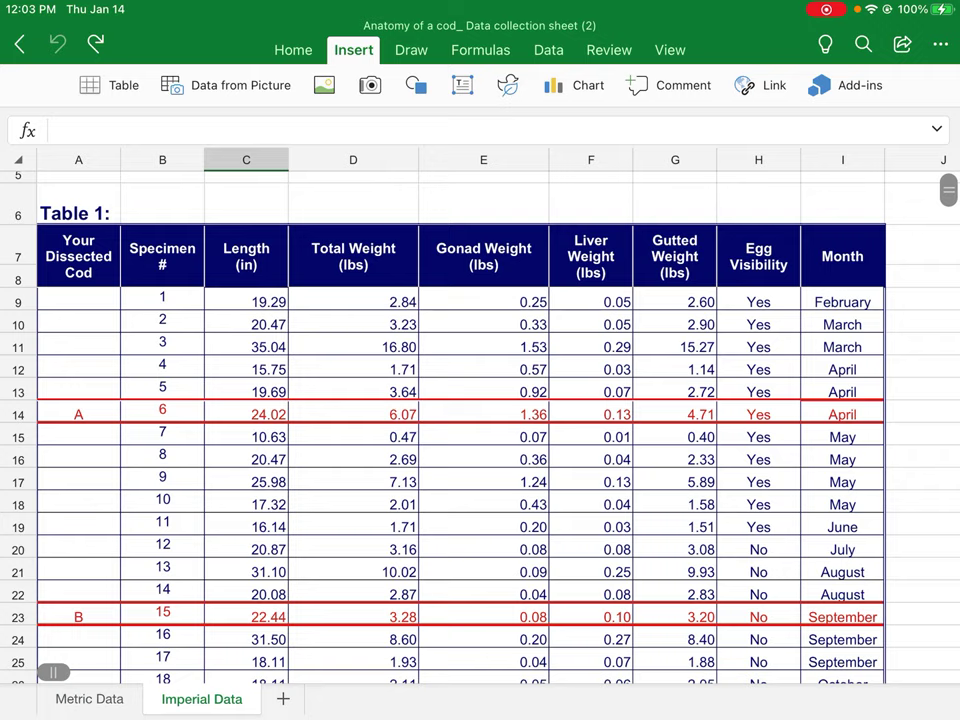
scroll(480, 420, down, 6)
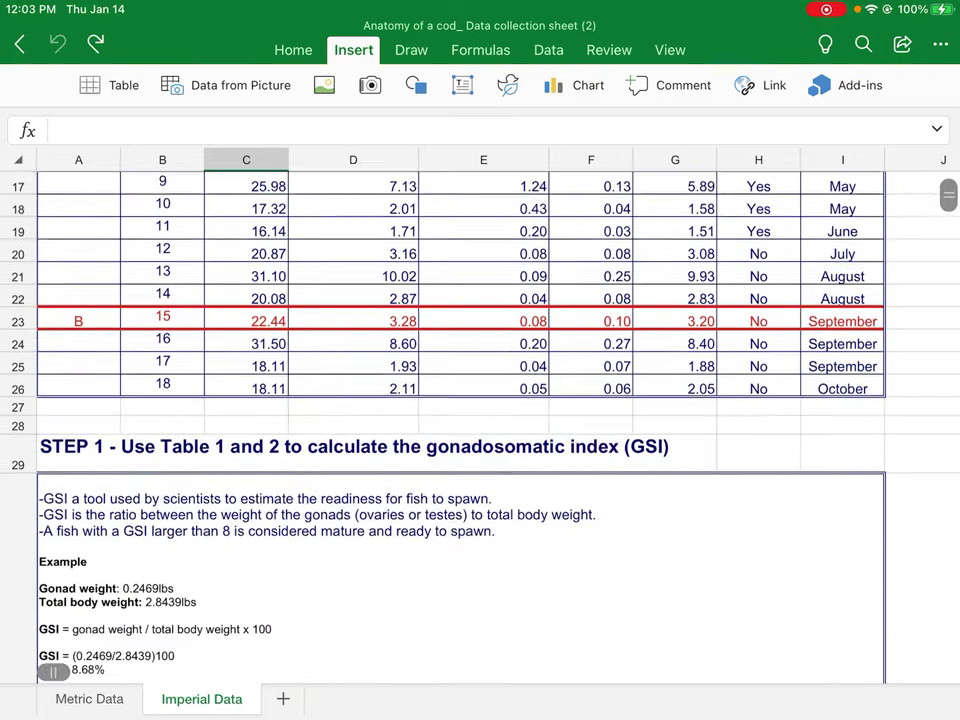
scroll(480, 420, down, 4)
scroll(480, 420, down, 2)
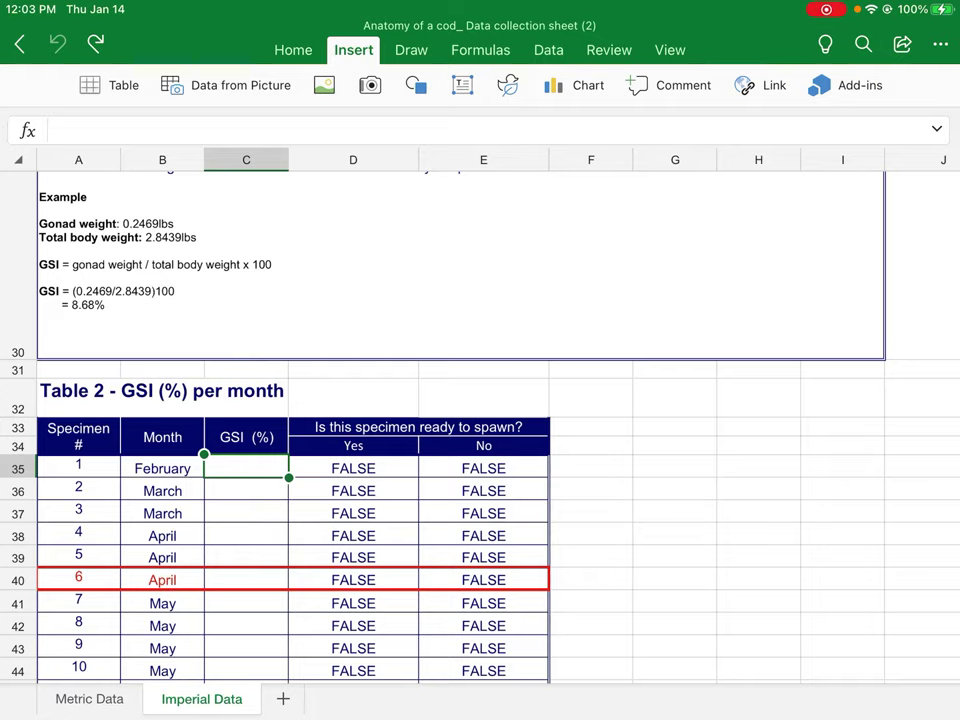
Start the formula =sum( in Table 2's first GSI cell, C35
scroll(480, 420, down, 3)
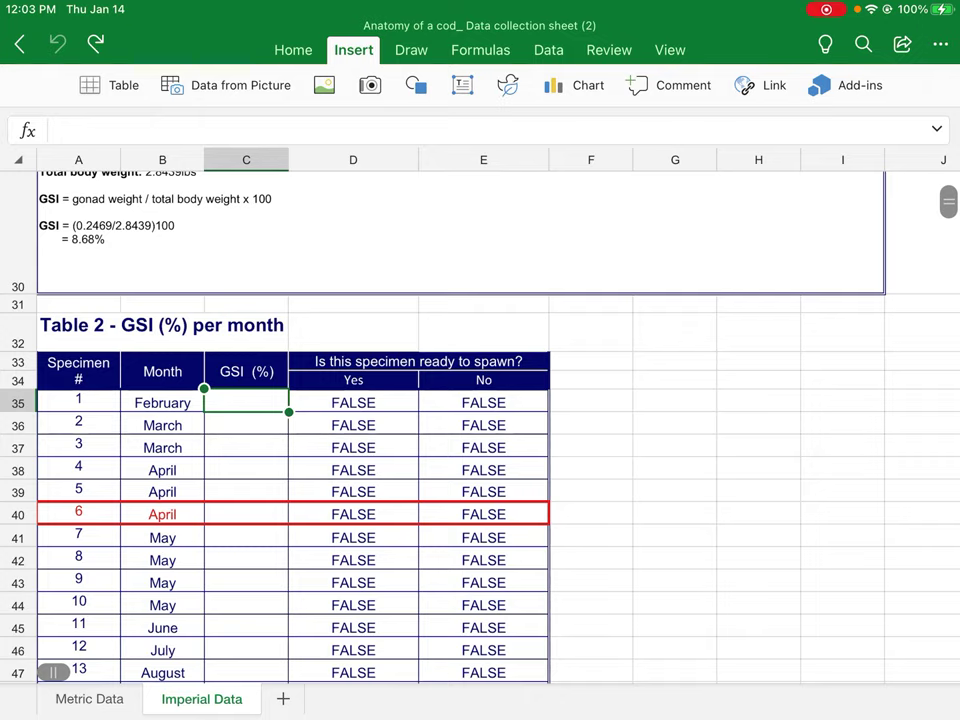
click(246, 402)
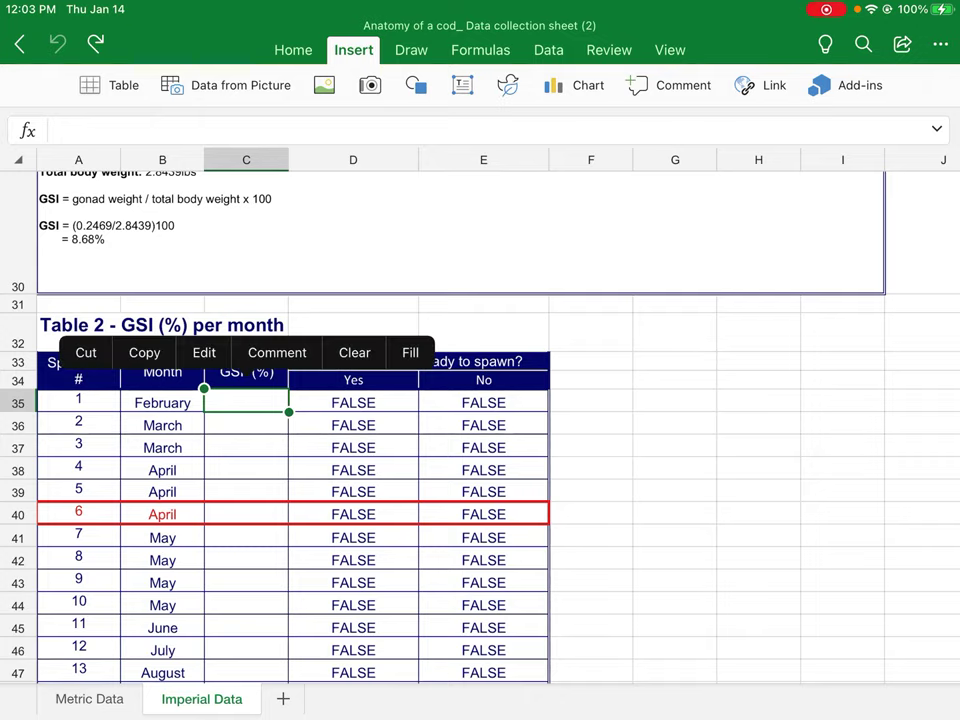
click(201, 351)
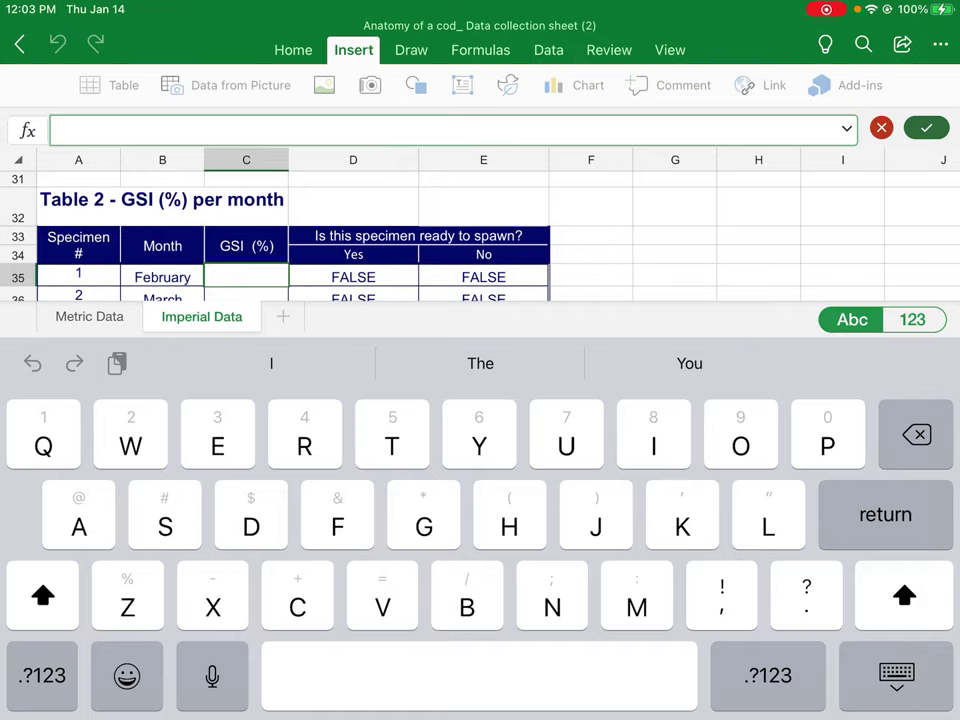
click(768, 675)
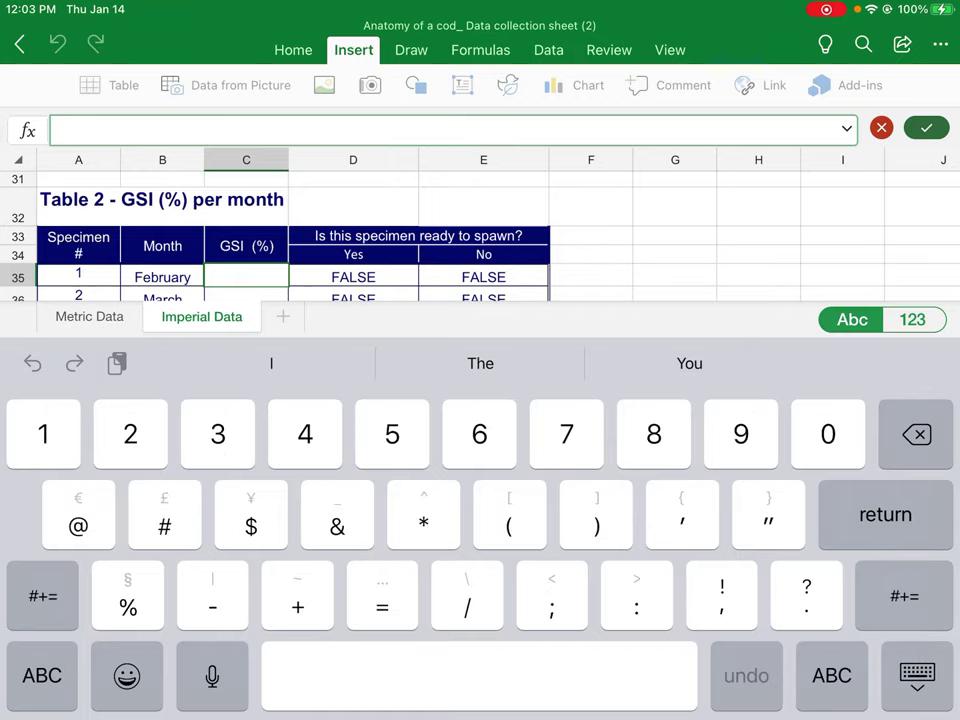
text(=)
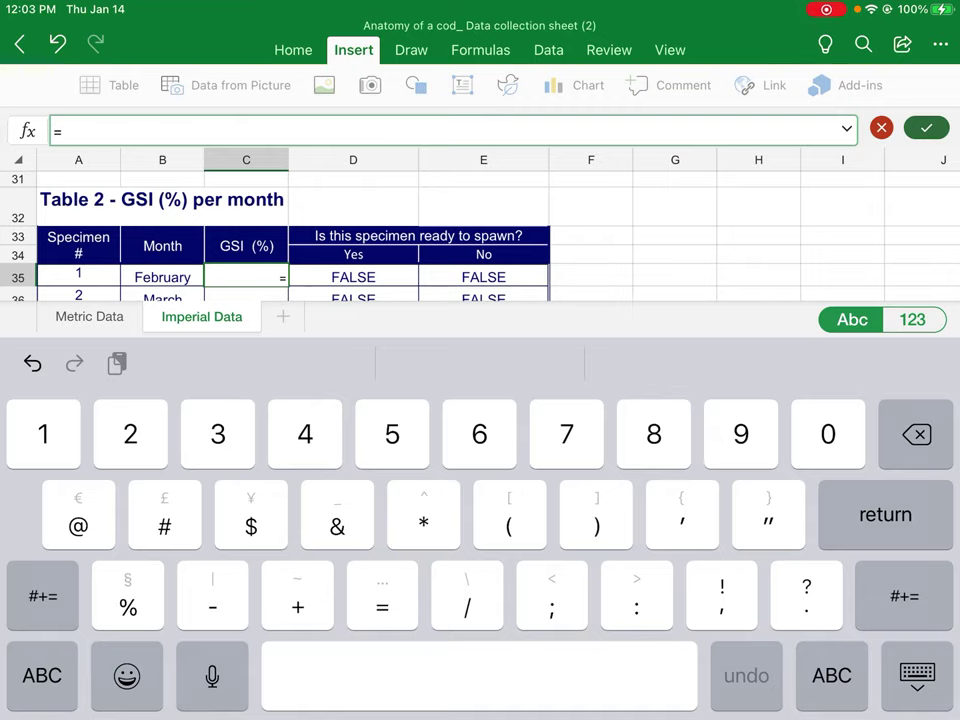
text(sum)
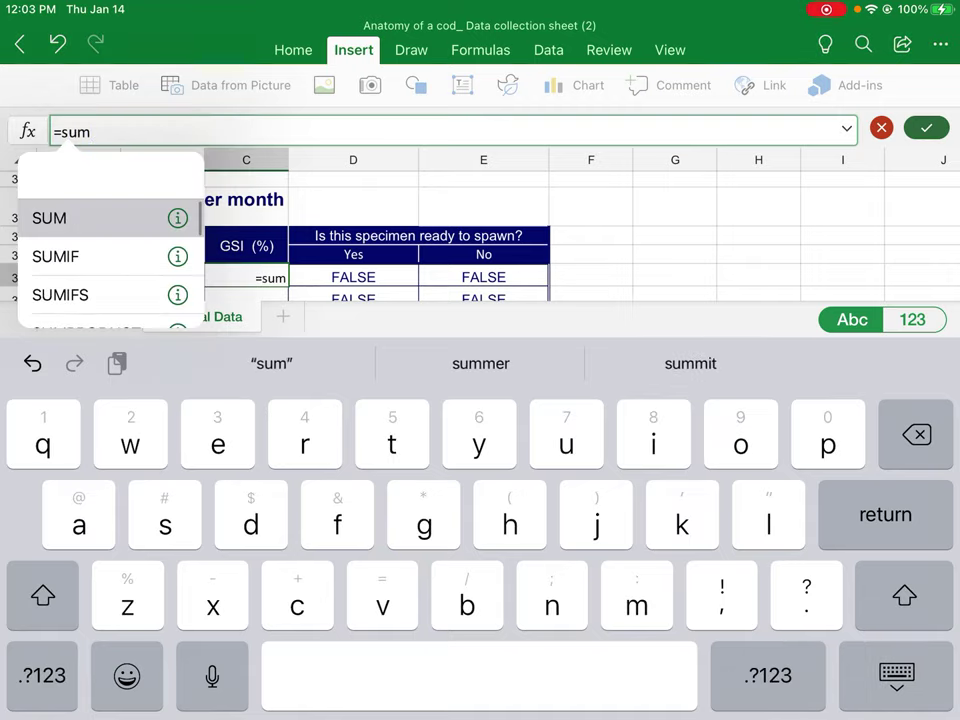
click(768, 675)
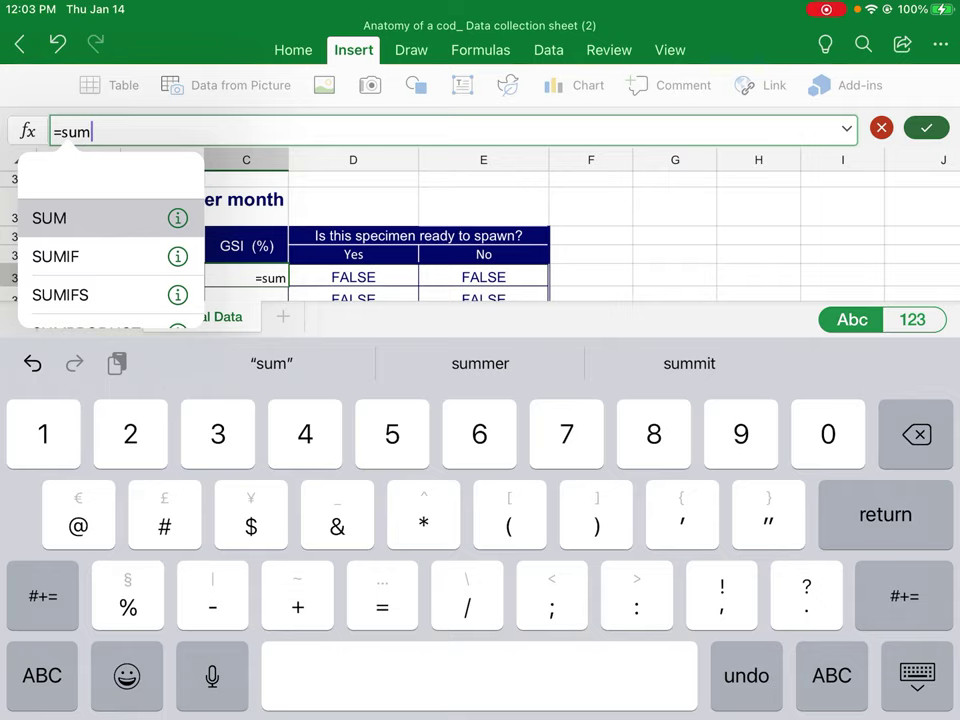
text(()
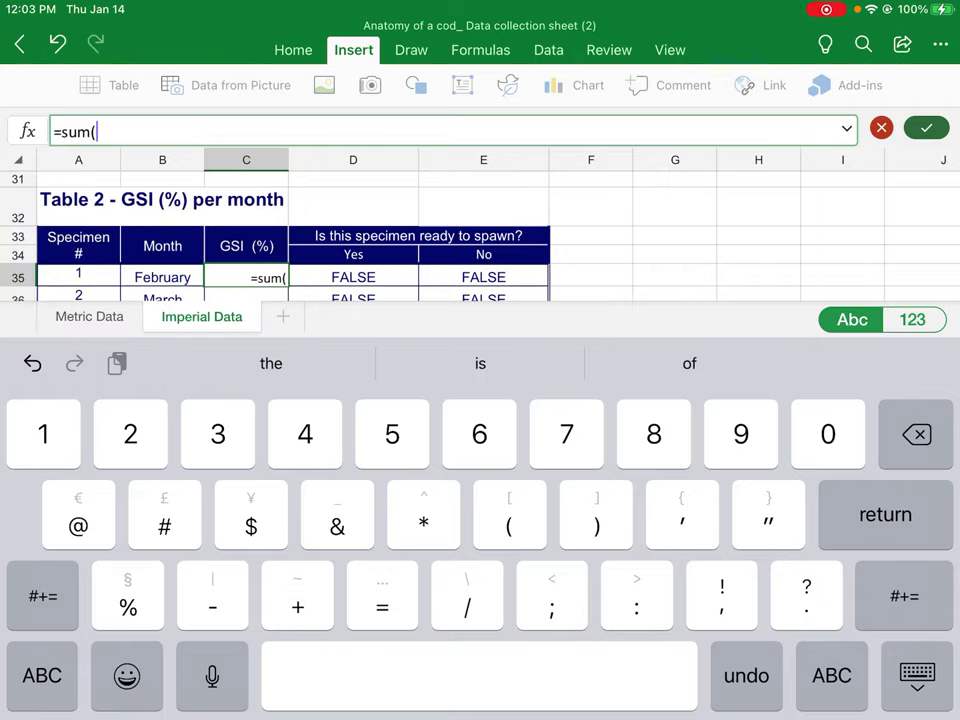
click(916, 675)
Add specimen 1's gonad weight E9 and a division sign to C35's formula
scroll(480, 400, up, 5)
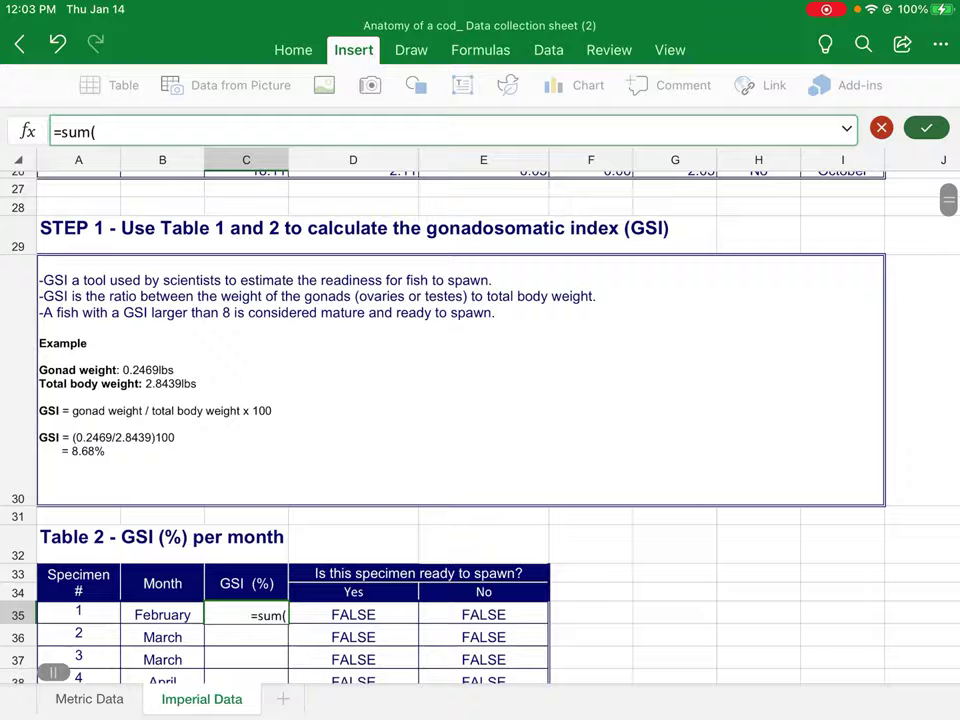
scroll(480, 420, up, 10)
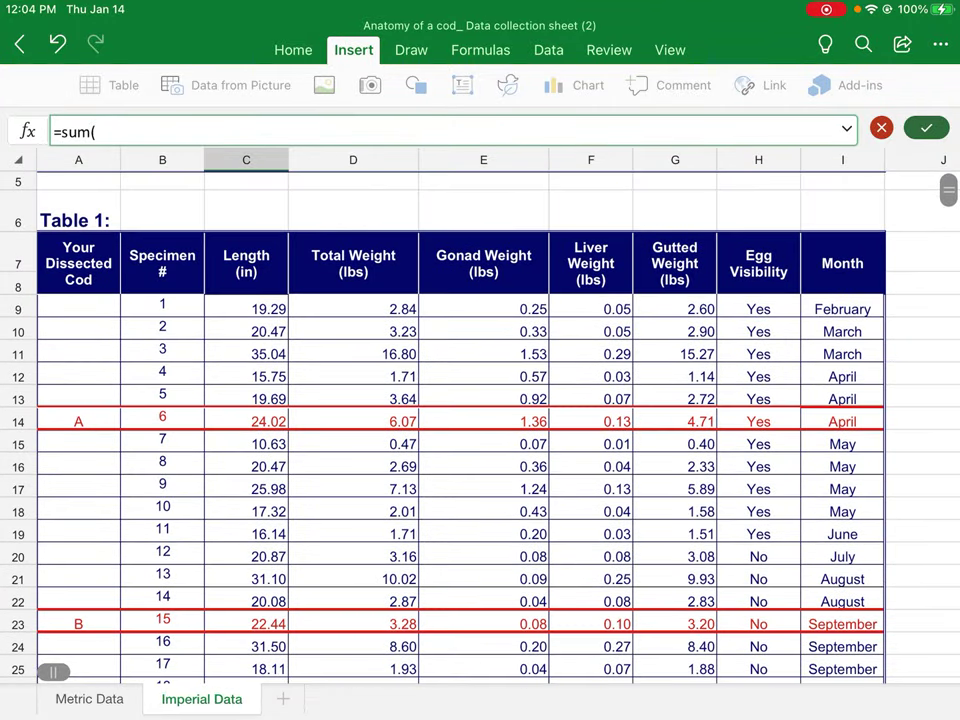
click(483, 309)
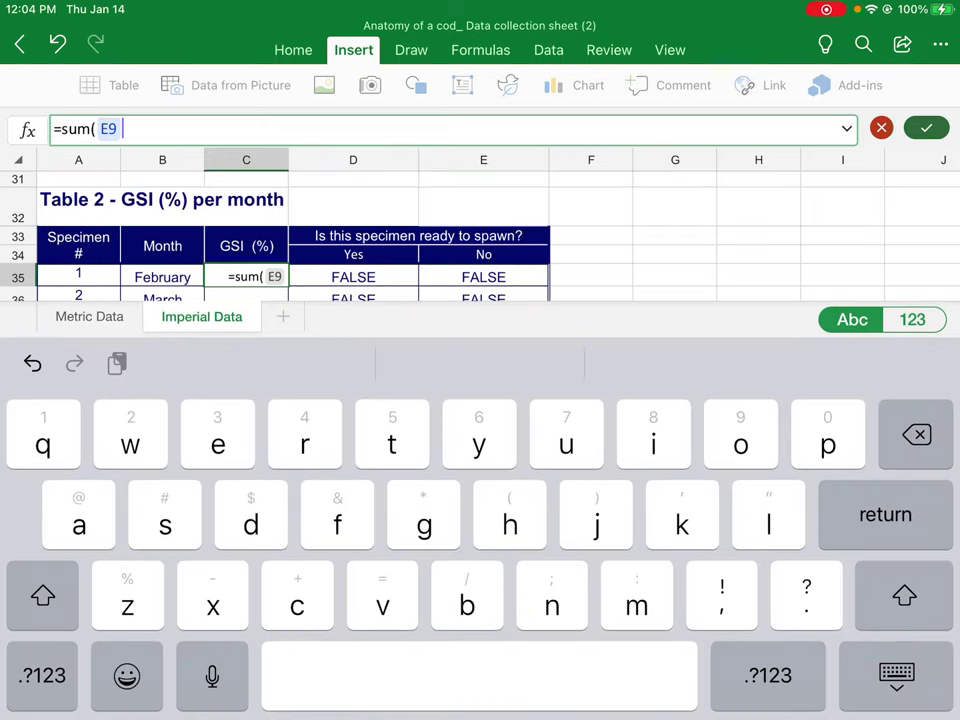
click(768, 675)
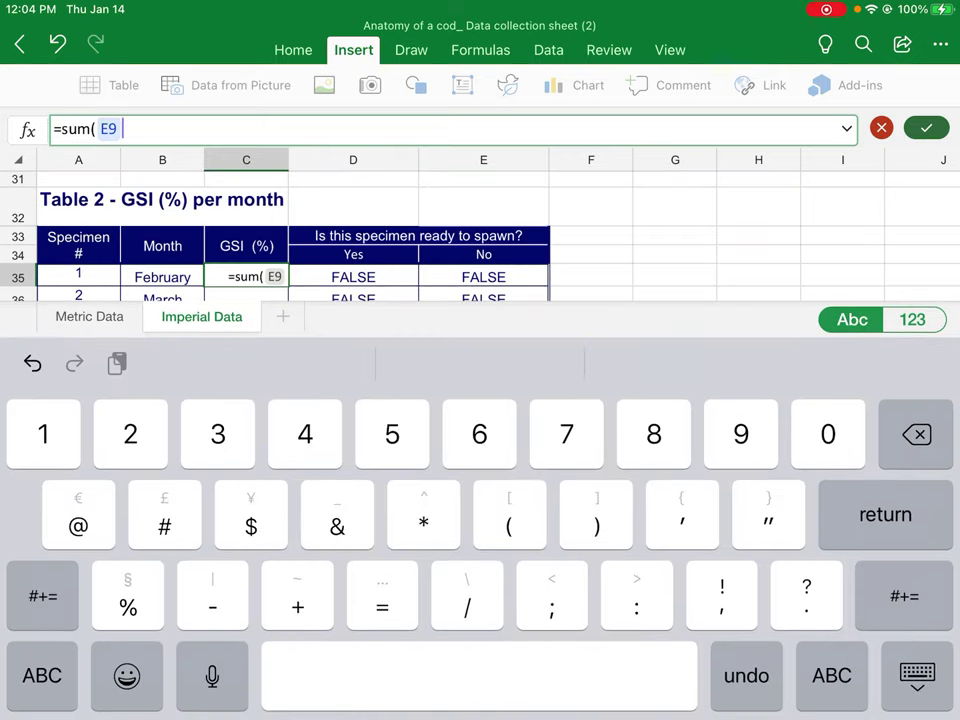
text(/)
click(916, 675)
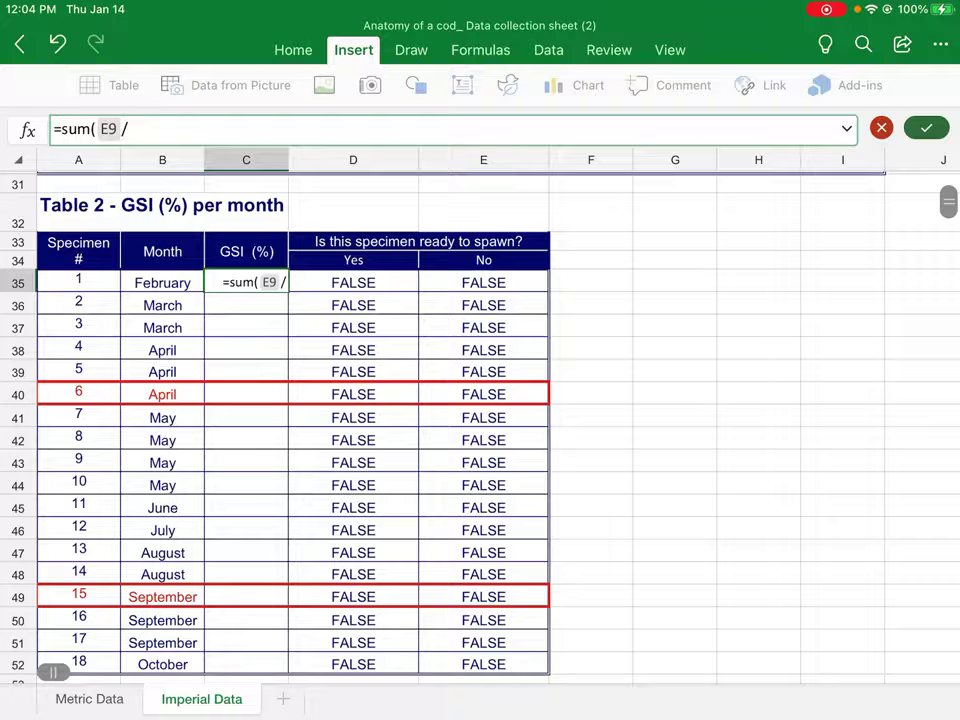
Divide by total weight D9 and finish with )*100, so C35 shows 8.68
scroll(480, 400, up, 10)
scroll(480, 400, up, 2)
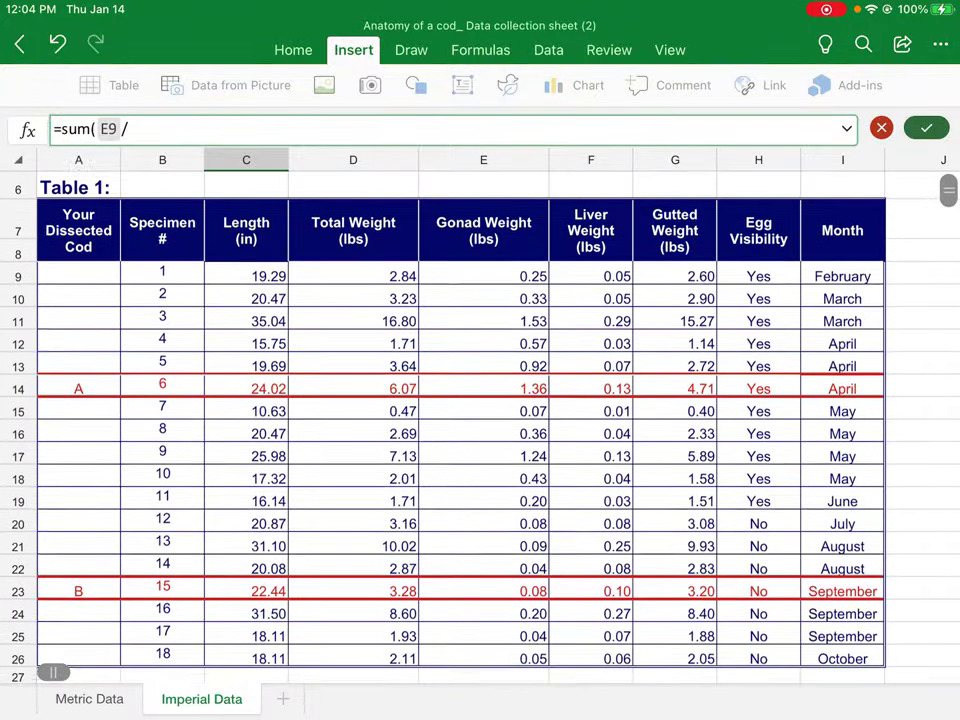
click(353, 285)
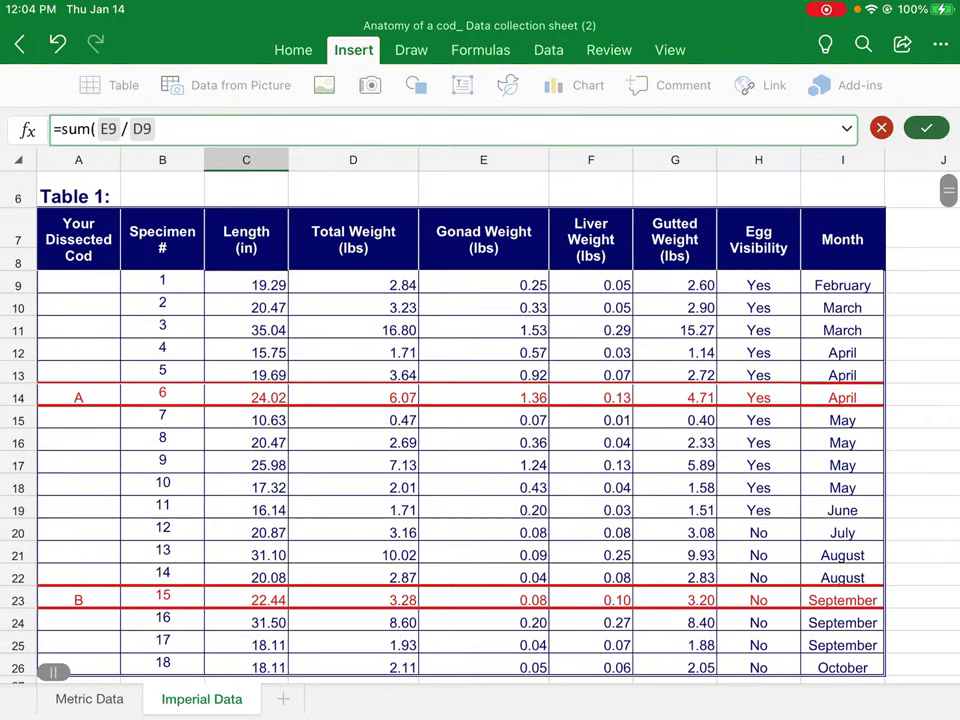
click(400, 128)
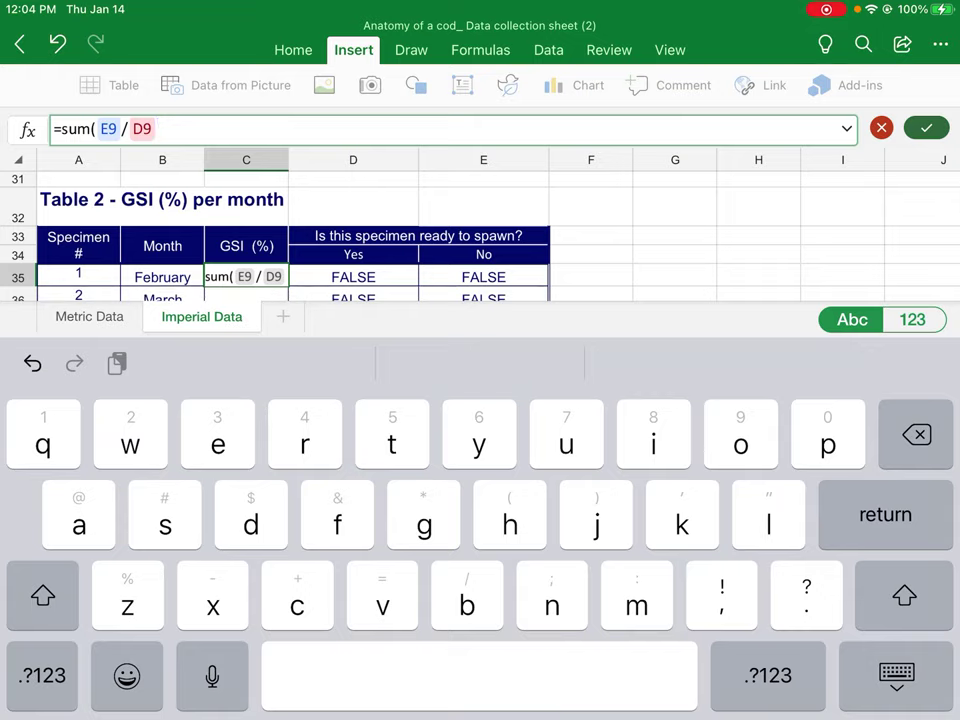
text())
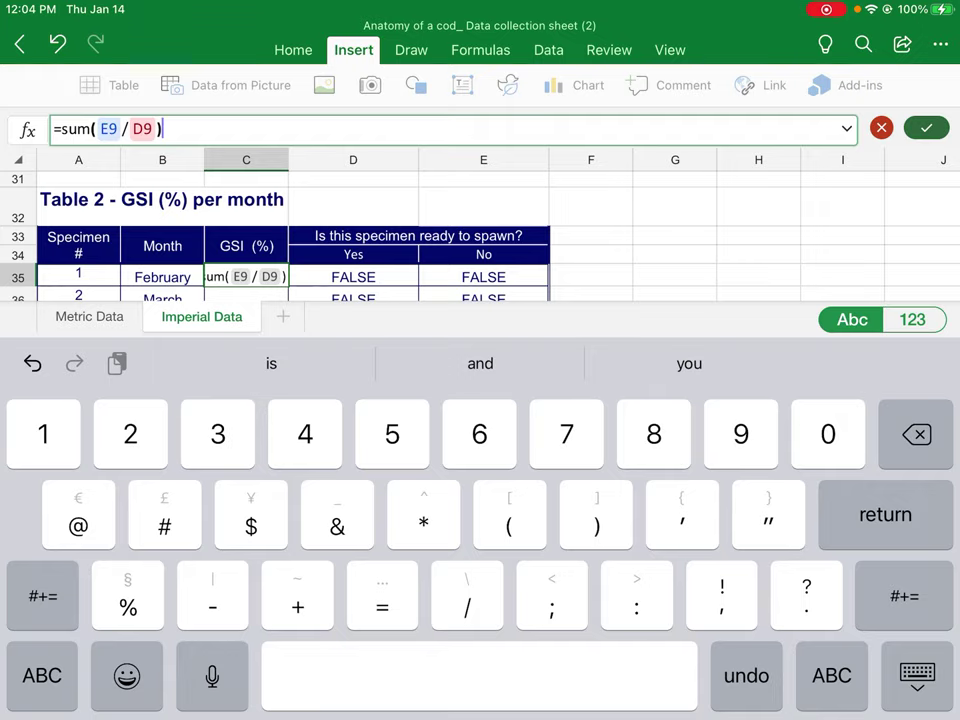
text(*100)
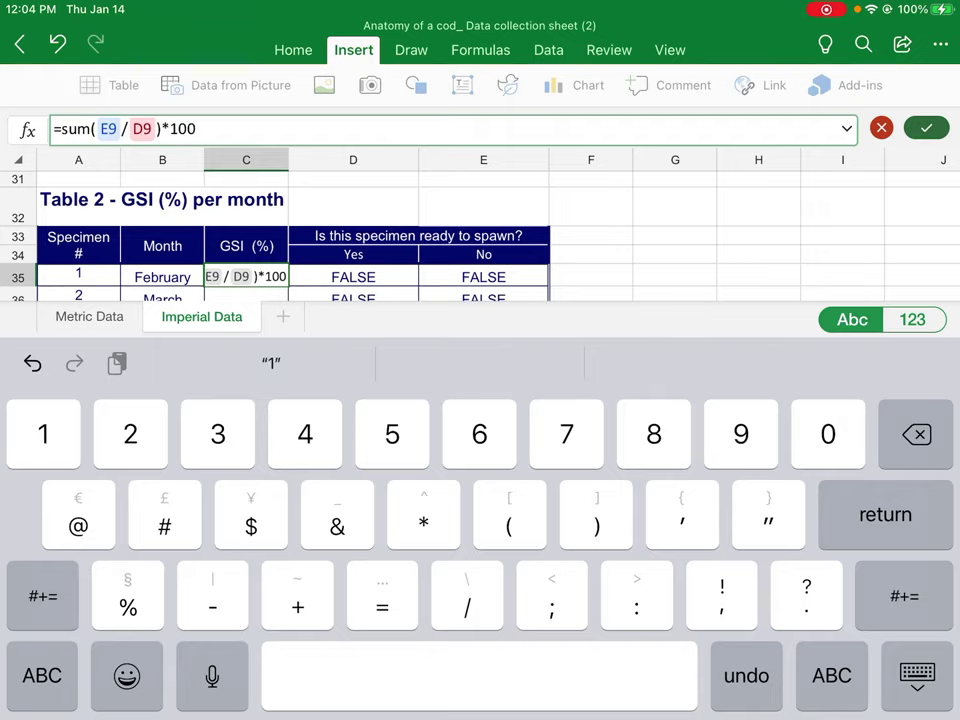
key(Return)
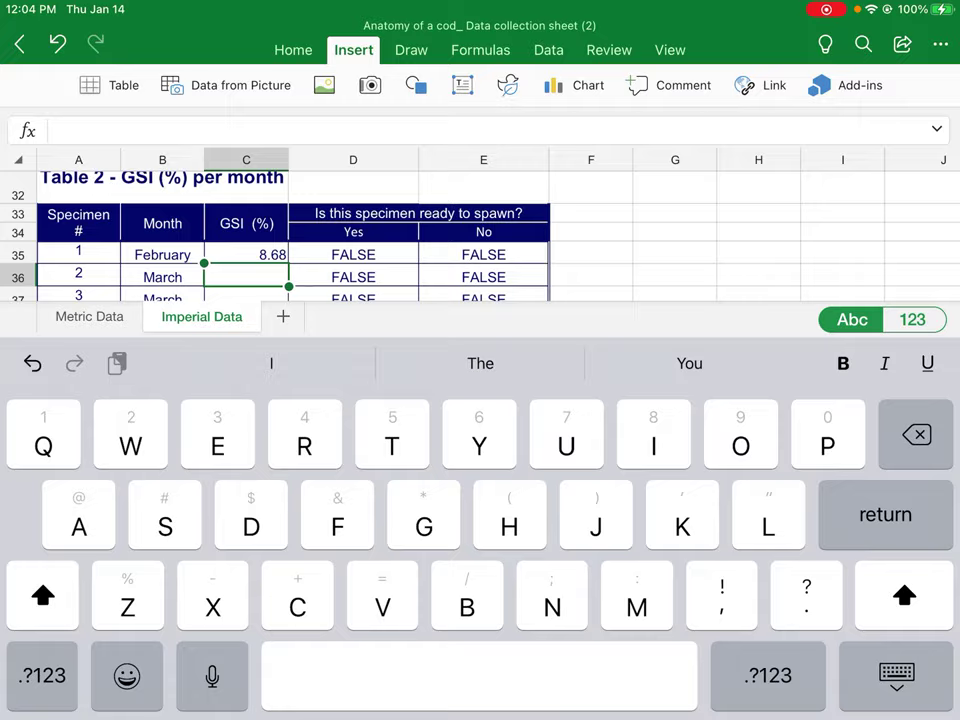
click(896, 675)
click(246, 223)
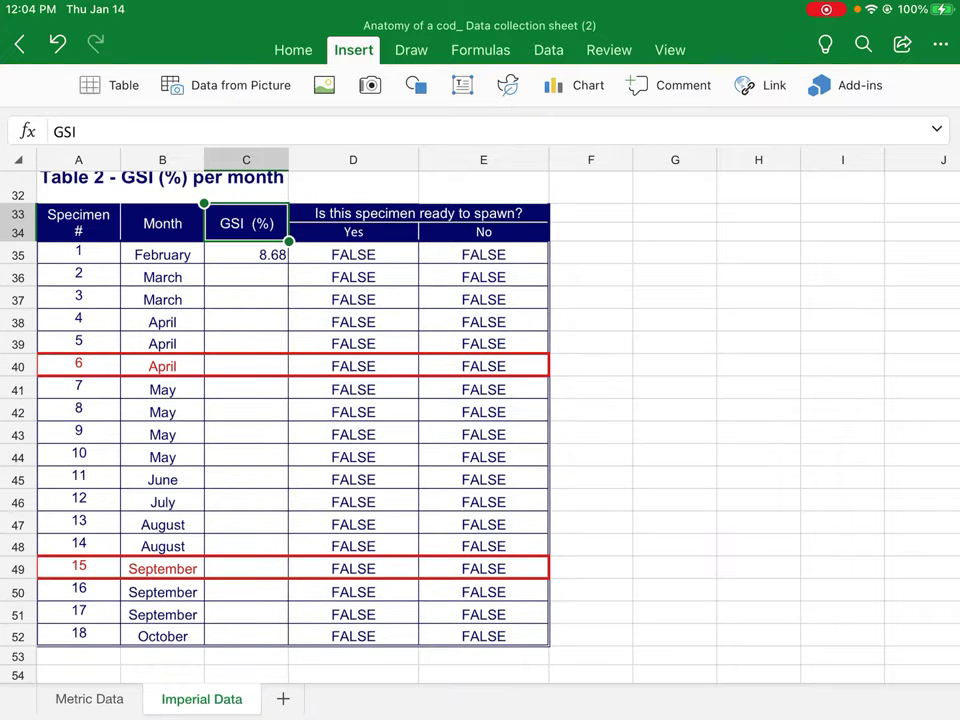
click(246, 254)
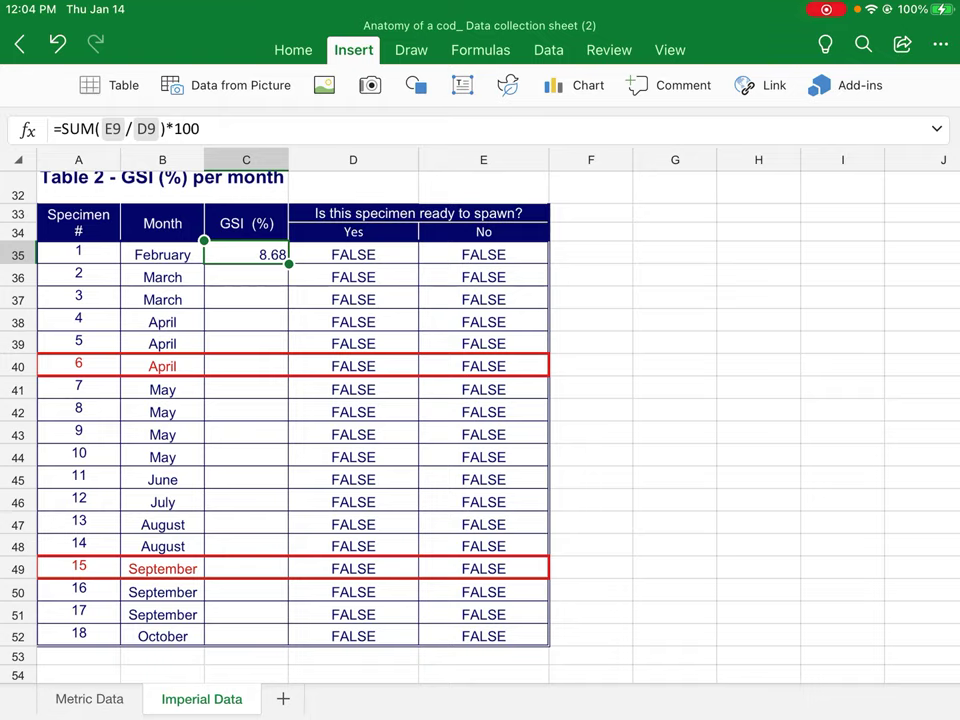
Fill the GSI formula from C35 down to C52, giving values from 8.68 to 2.51
click(246, 254)
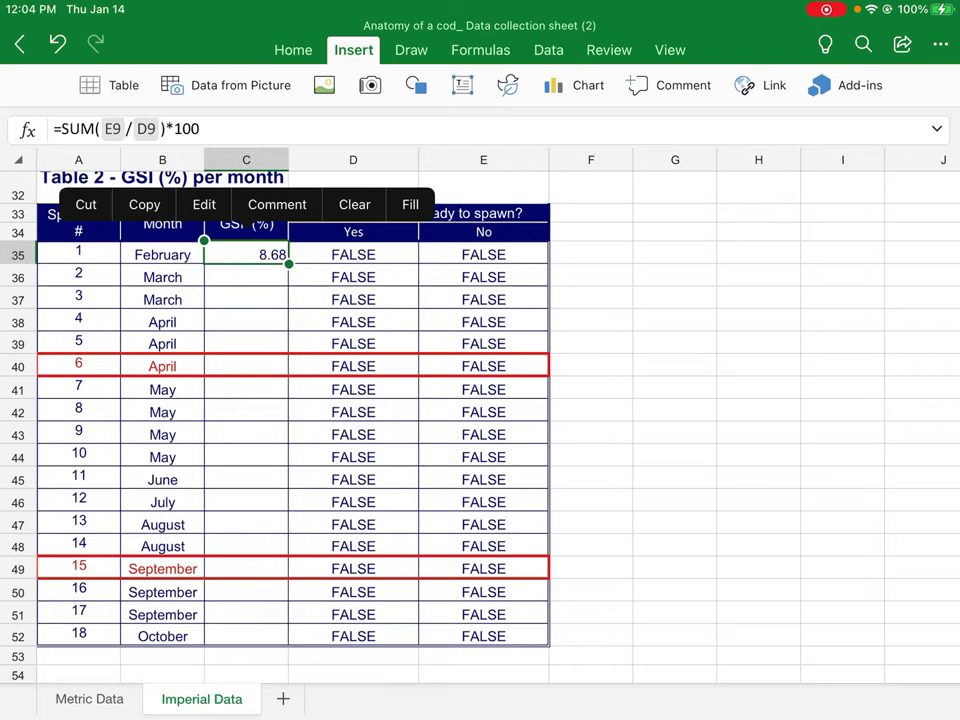
click(204, 204)
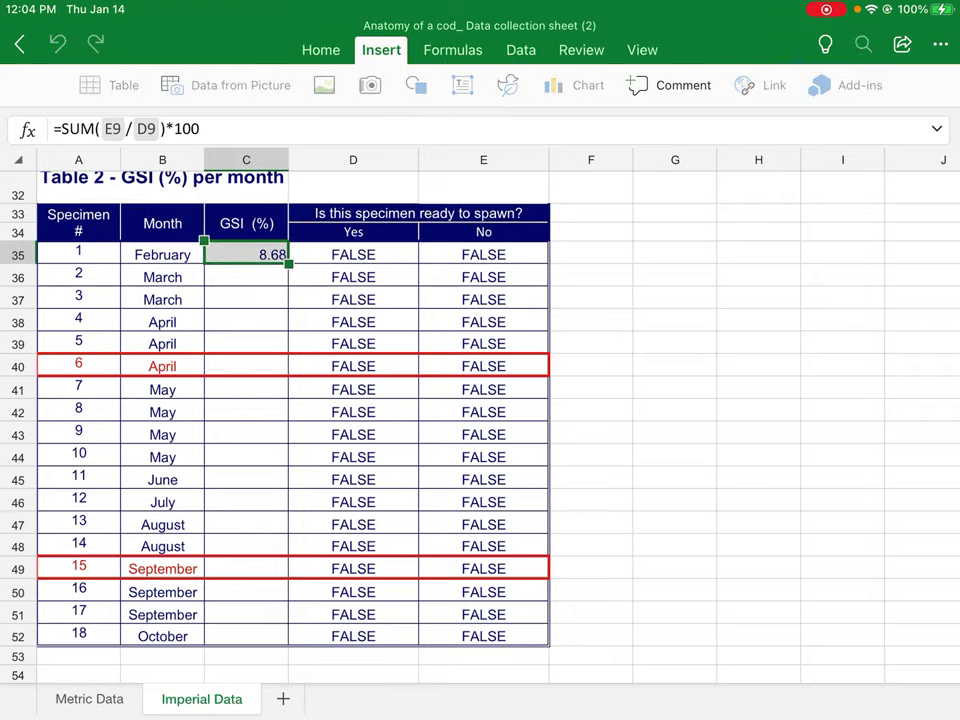
drag(288, 263, 279, 713)
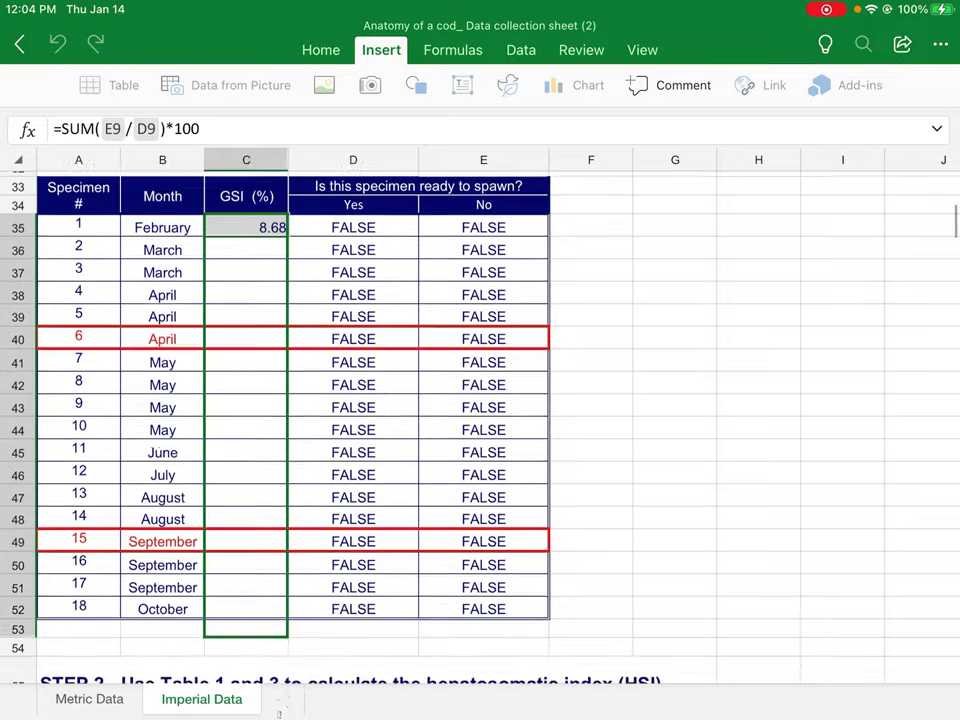
drag(279, 713, 288, 556)
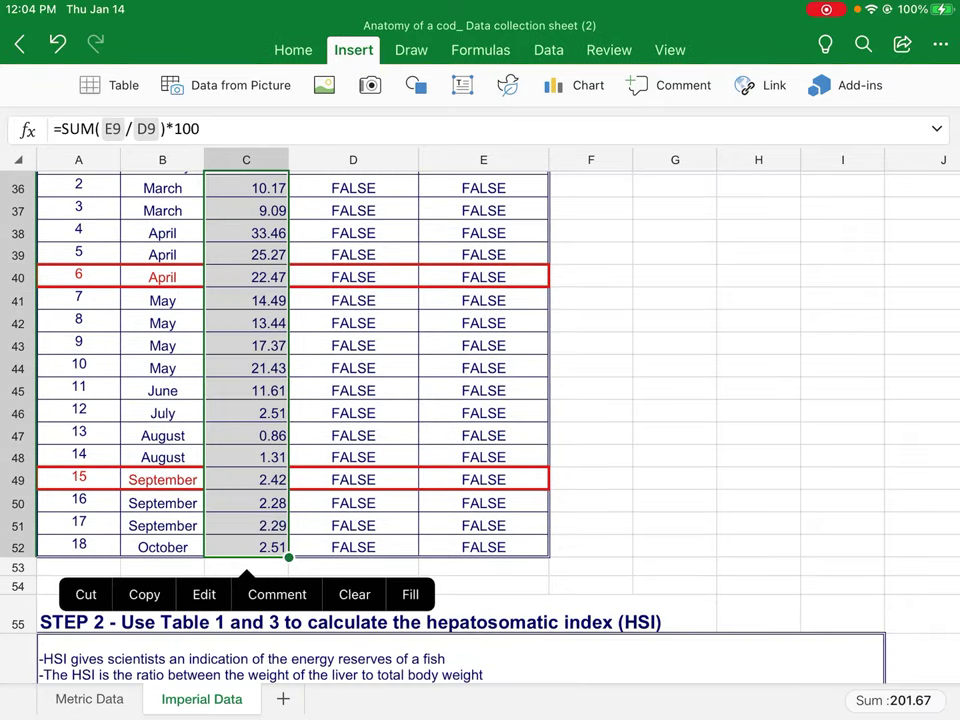
click(758, 435)
Scroll down to Table 3 and select its first HSI cell, C61
scroll(600, 400, up, 3)
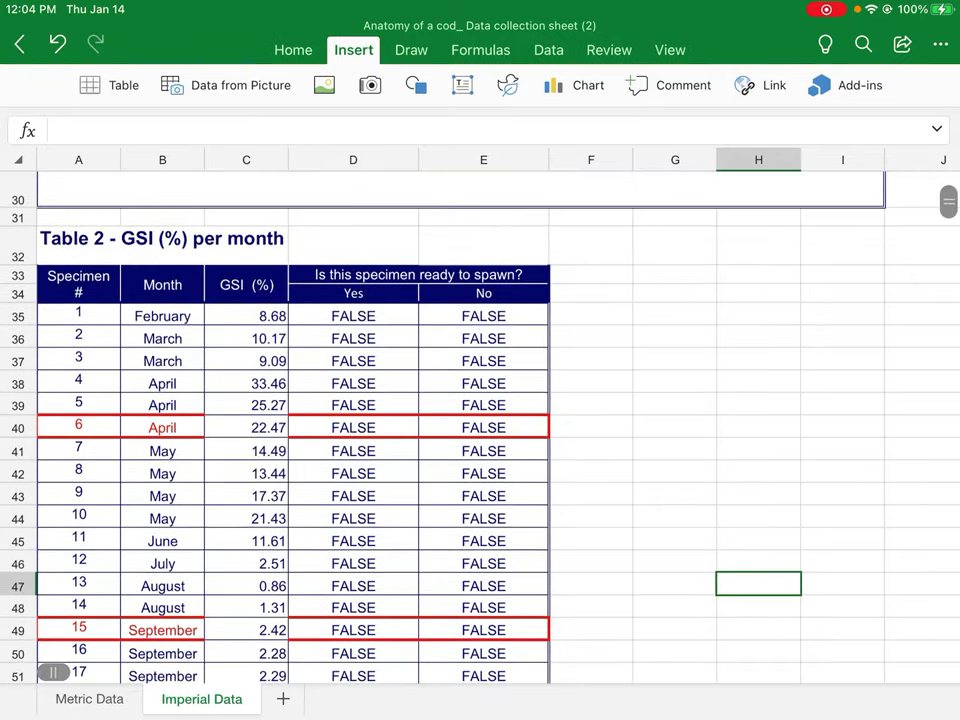
scroll(480, 420, down, 10)
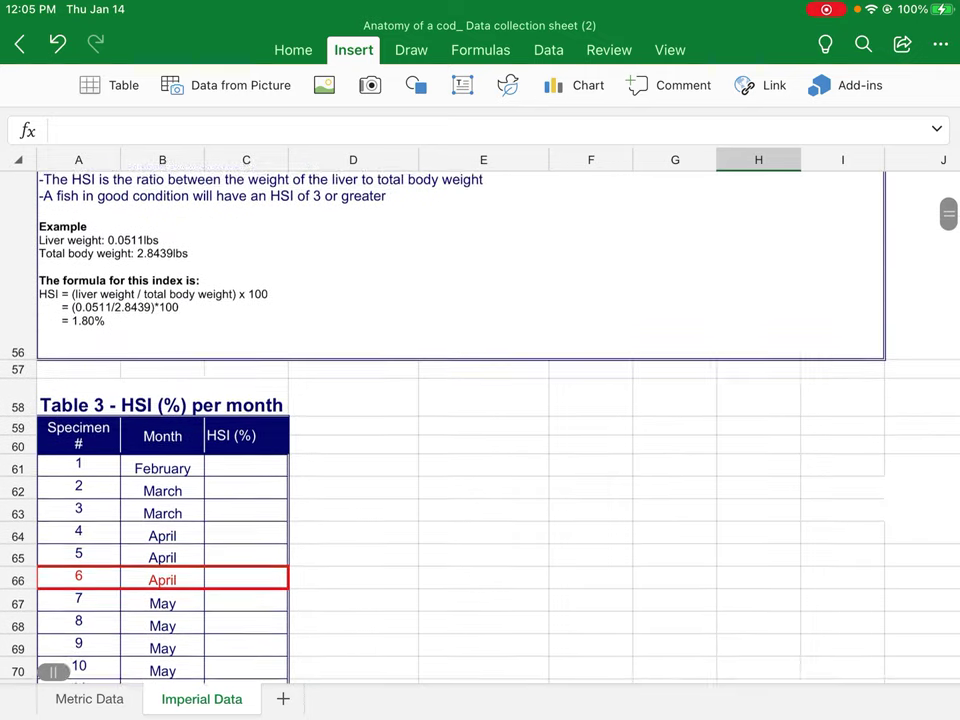
scroll(480, 420, up, 1)
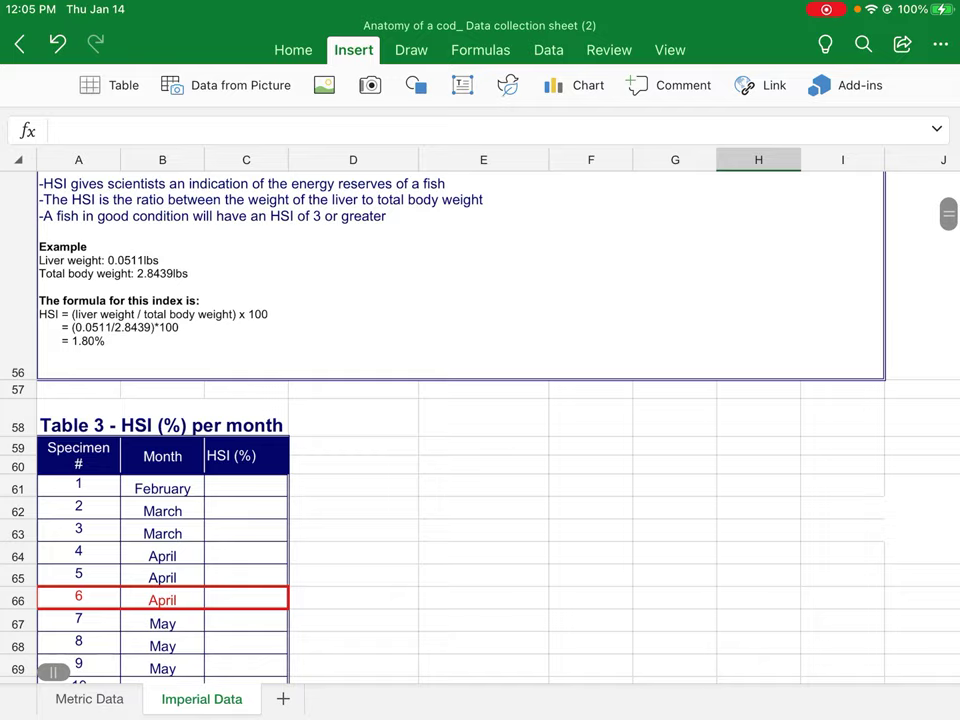
click(246, 486)
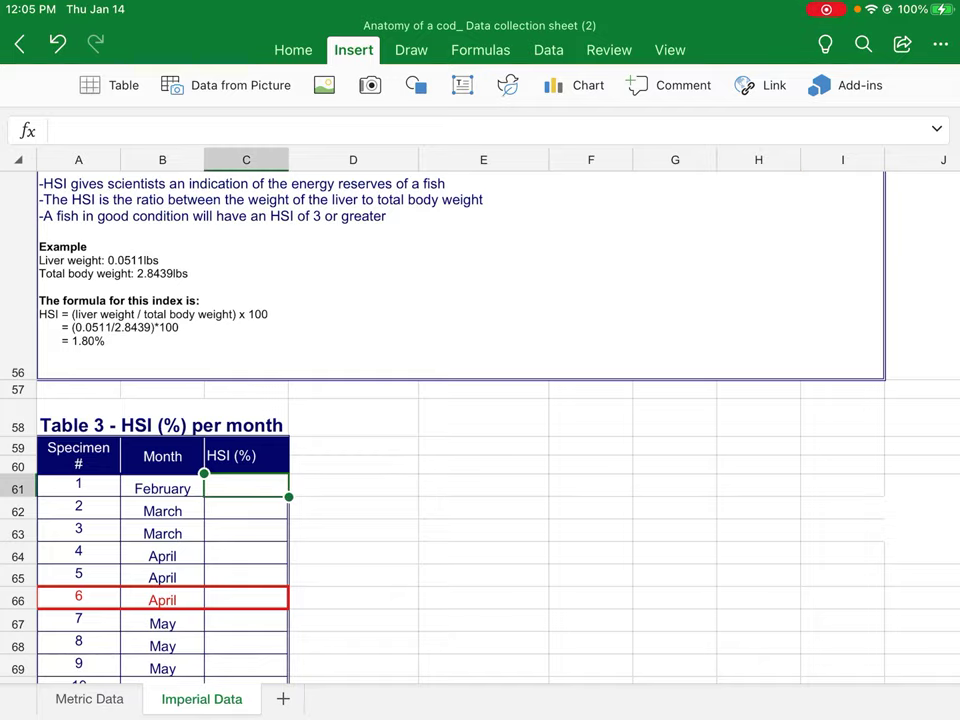
scroll(460, 420, up, 10)
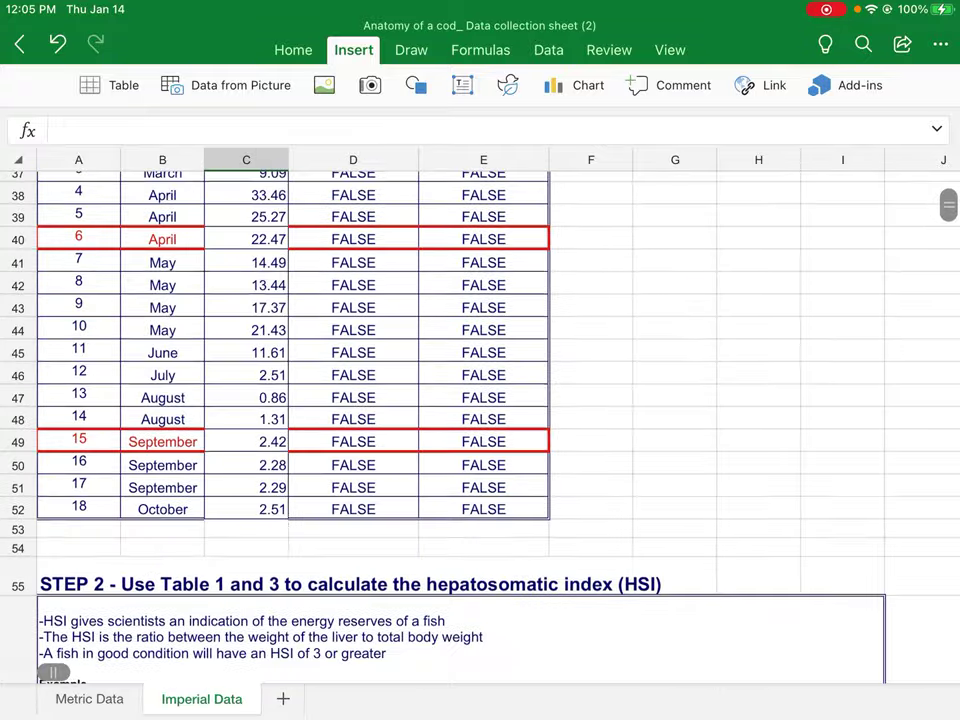
scroll(460, 420, up, 3)
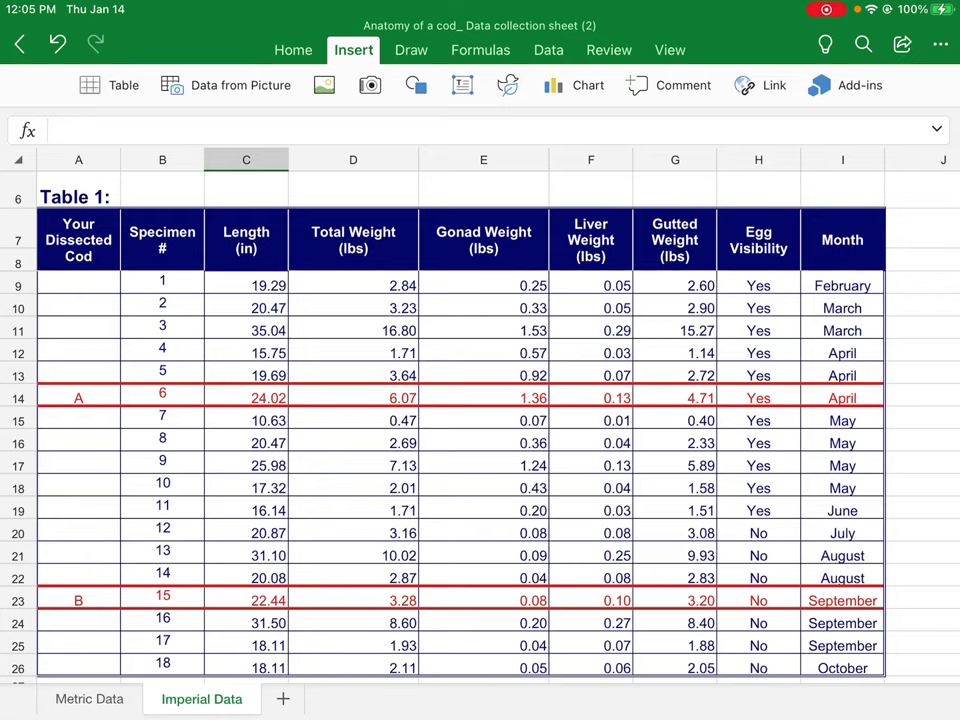
scroll(460, 420, down, 10)
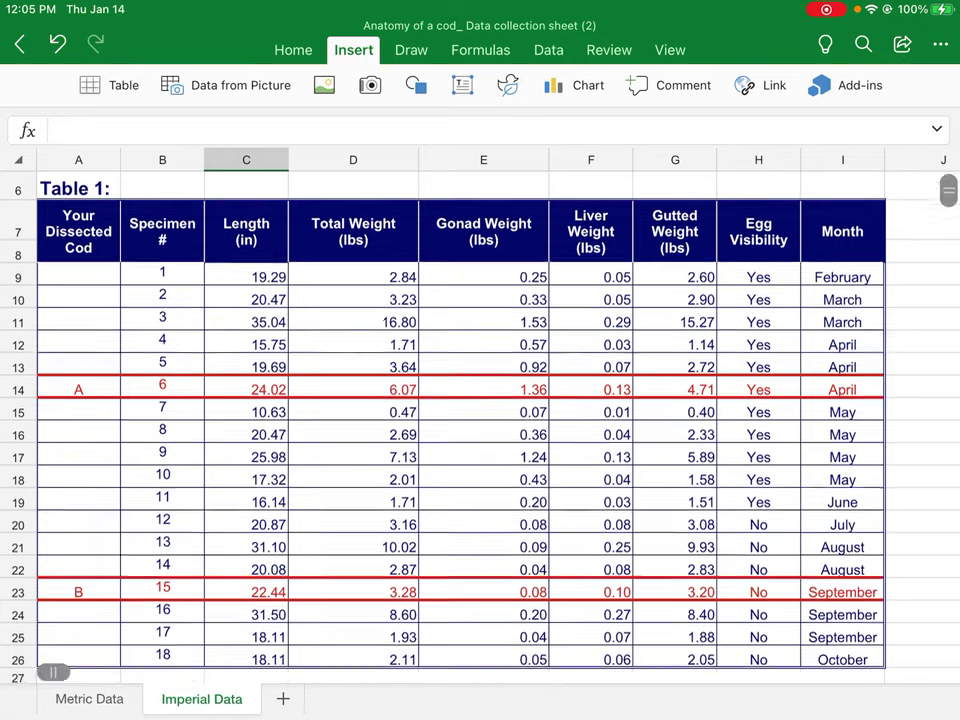
scroll(460, 420, down, 2)
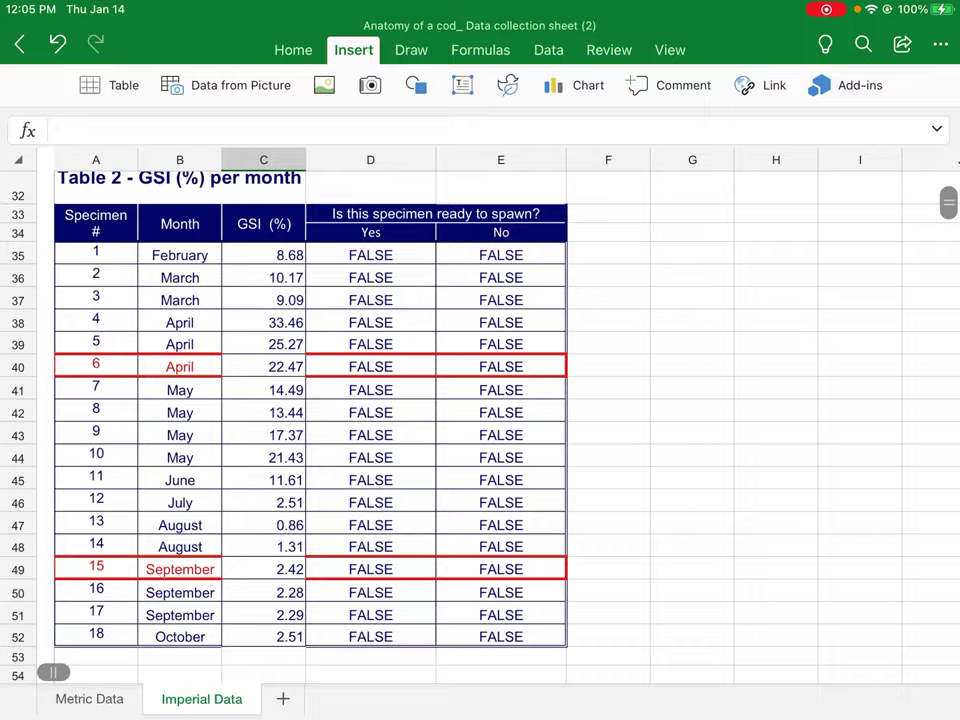
scroll(460, 420, up, 1)
scroll(480, 420, down, 10)
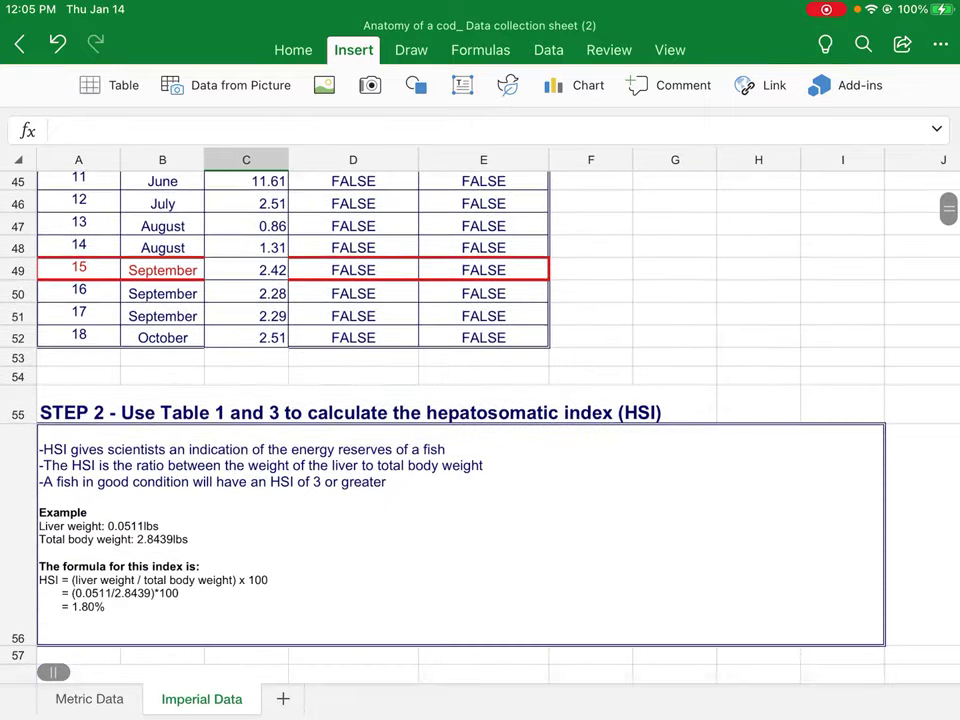
click(246, 562)
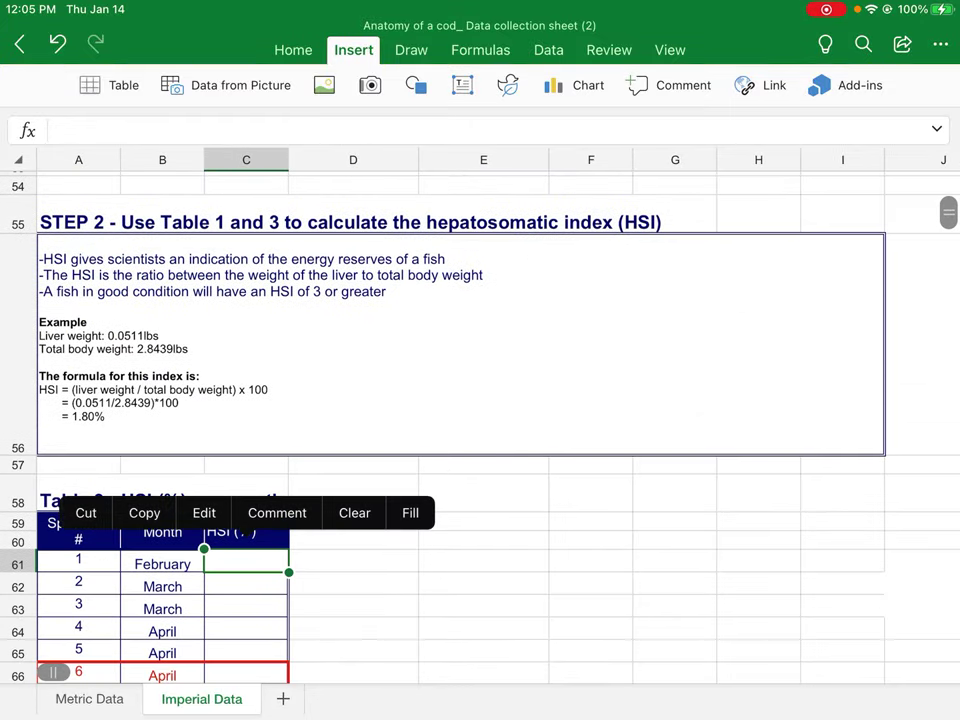
Enter =SUM(F9/D9)*100 in cell C61, giving specimen 1 an HSI of 1.80
click(204, 512)
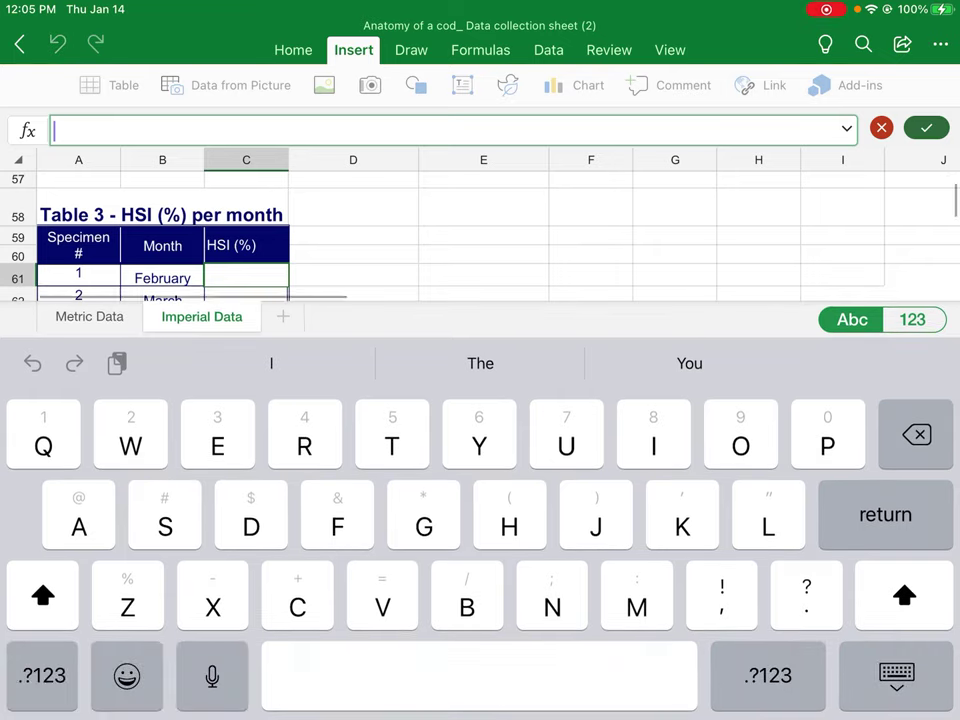
click(42, 675)
text(=)
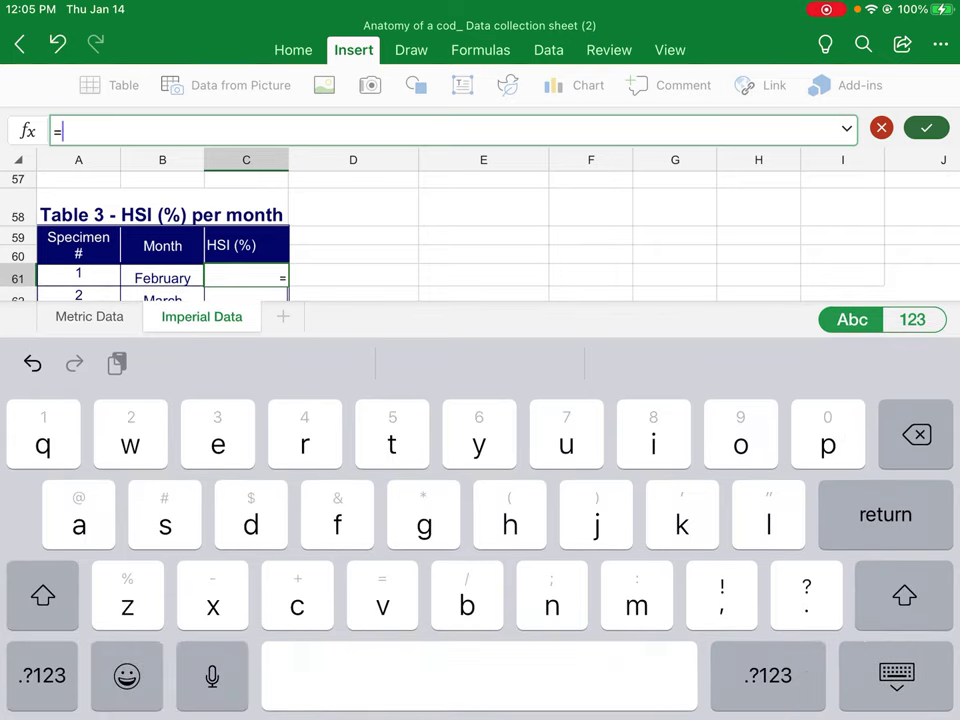
text(sum)
click(42, 675)
text(()
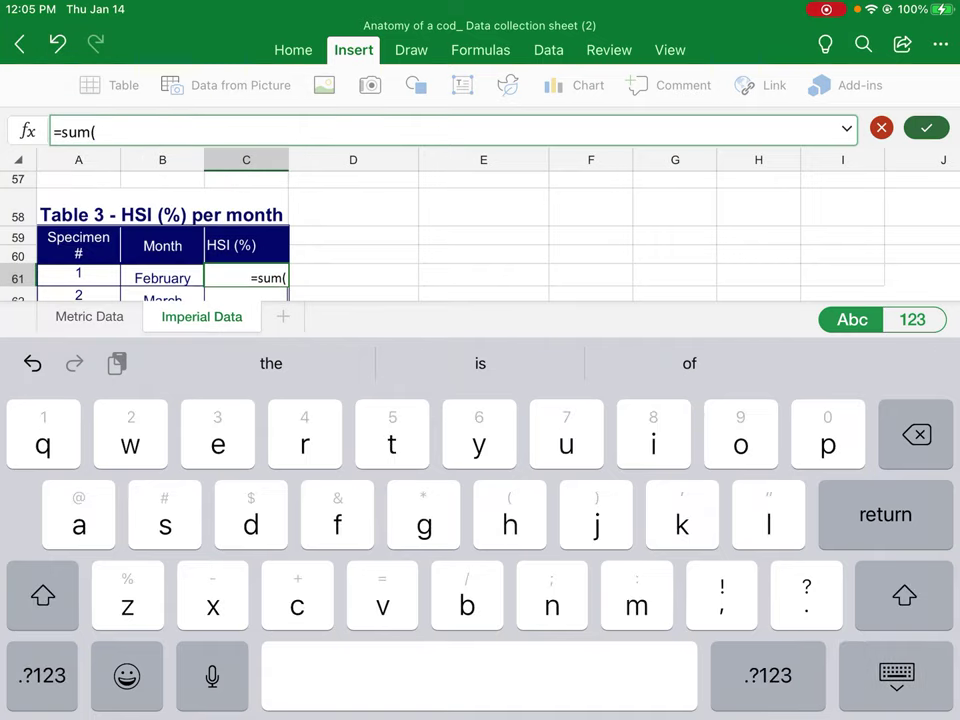
text( F)
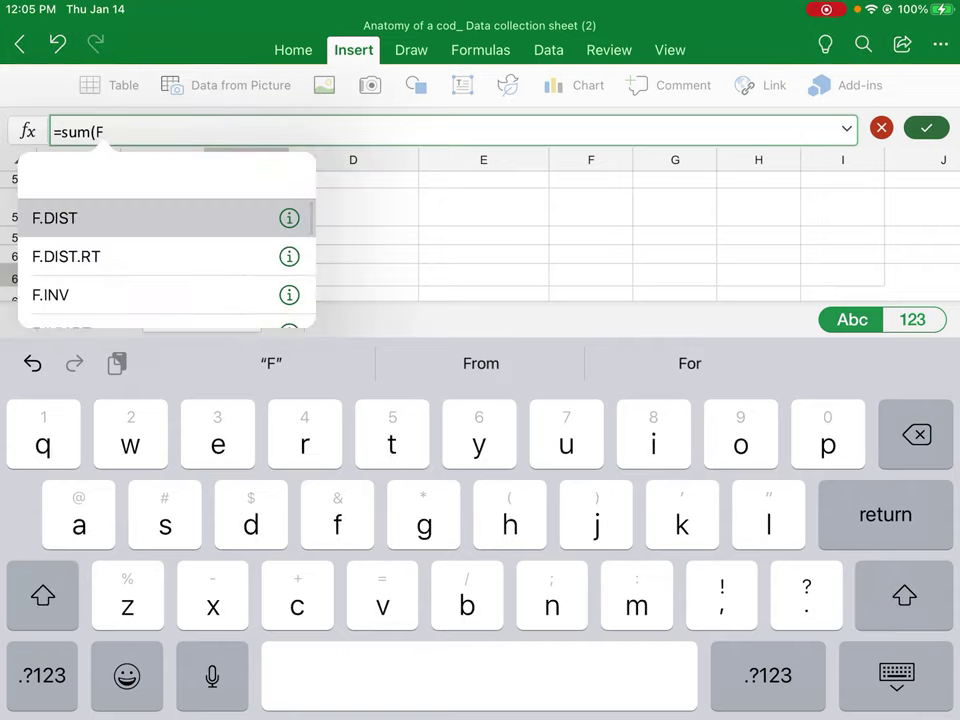
text(9 )
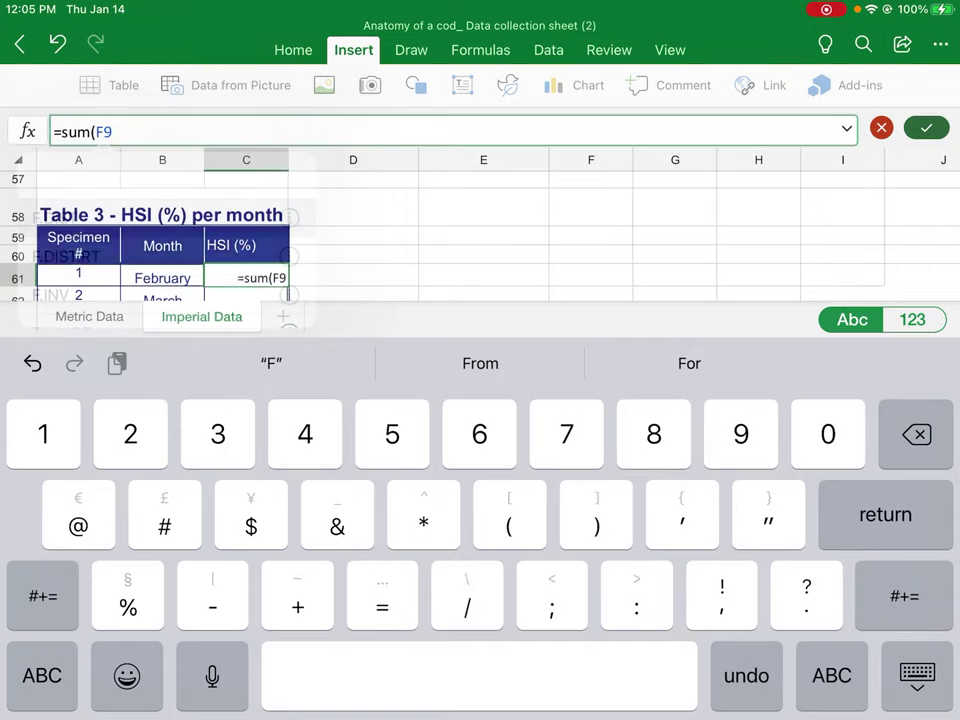
text(/ )
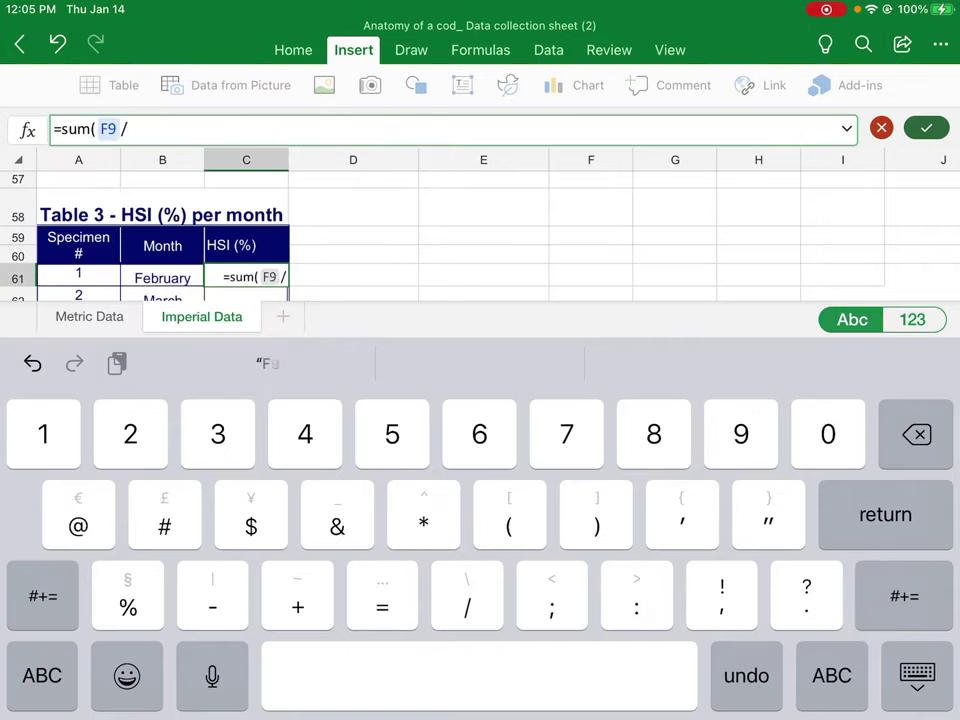
text(D)
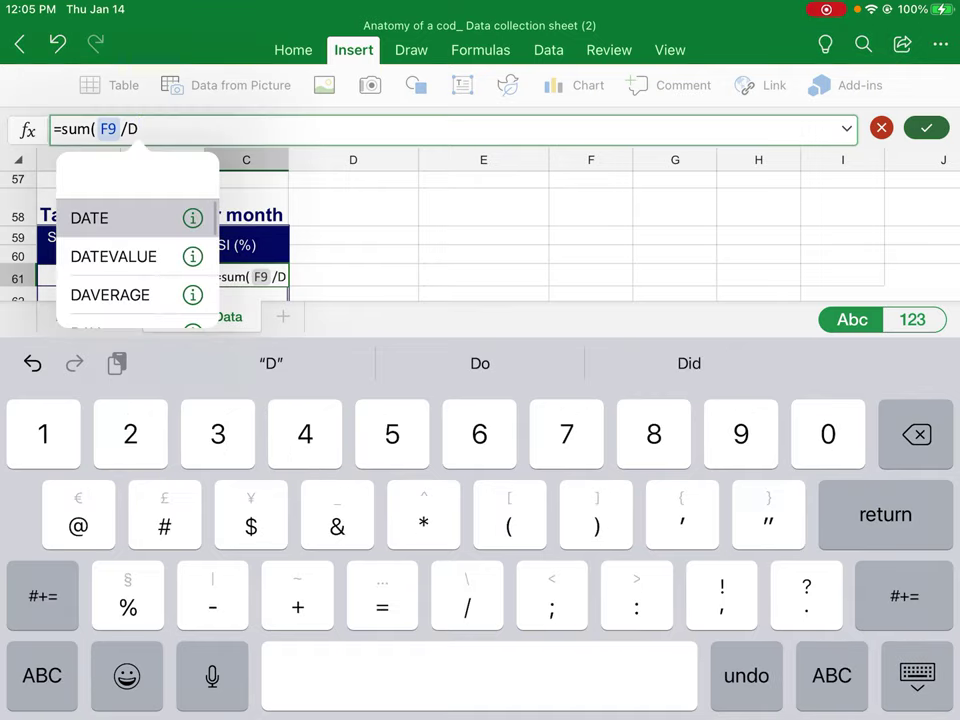
text(9 )
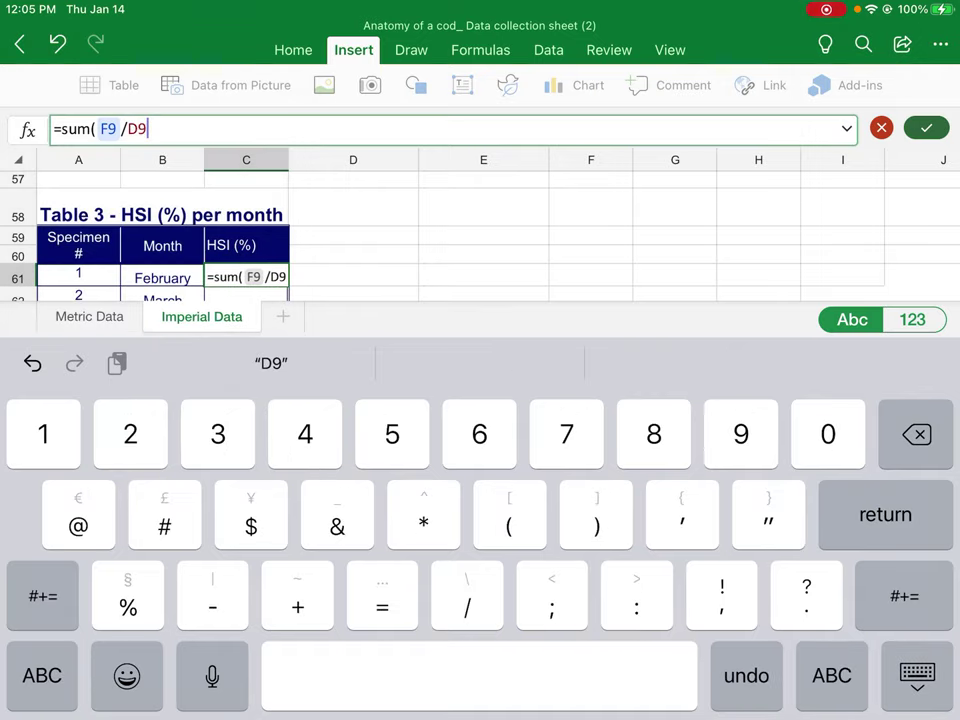
text())
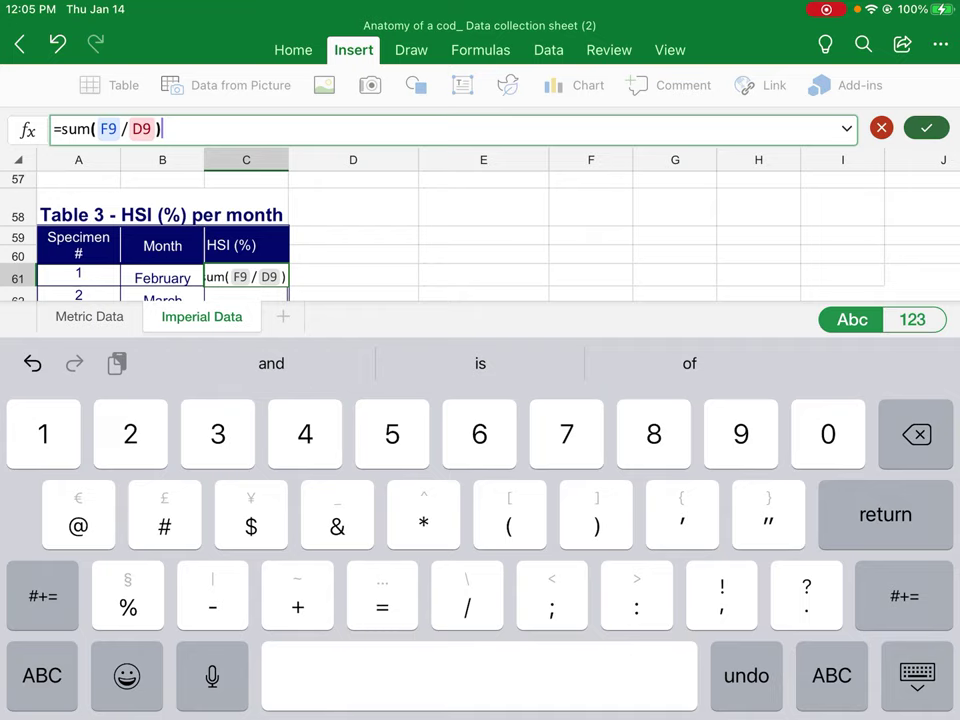
text(*100)
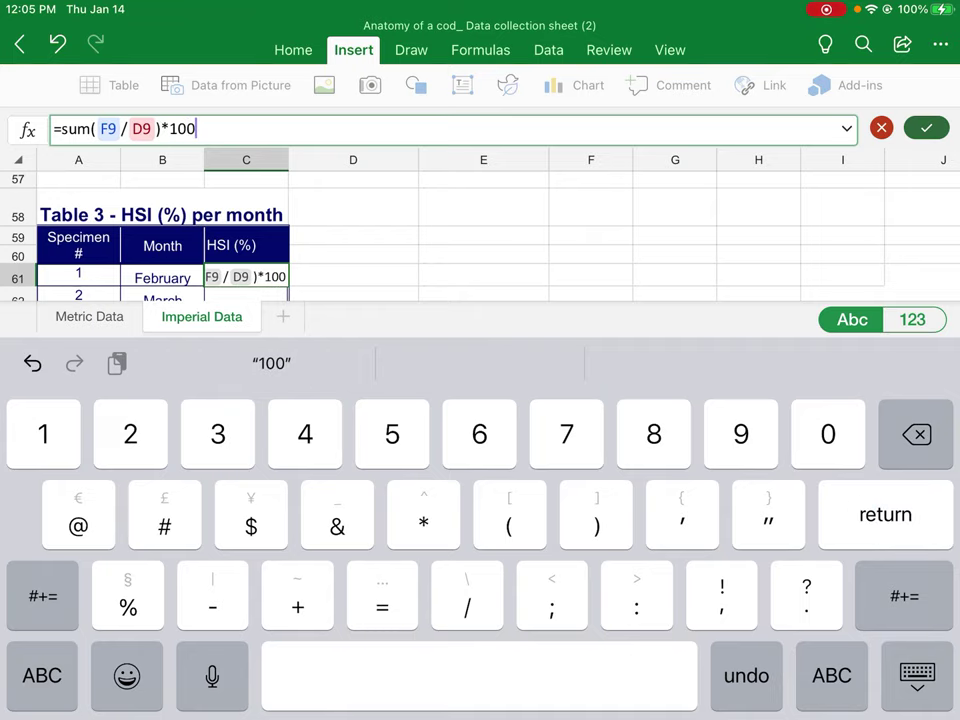
key(Return)
click(897, 675)
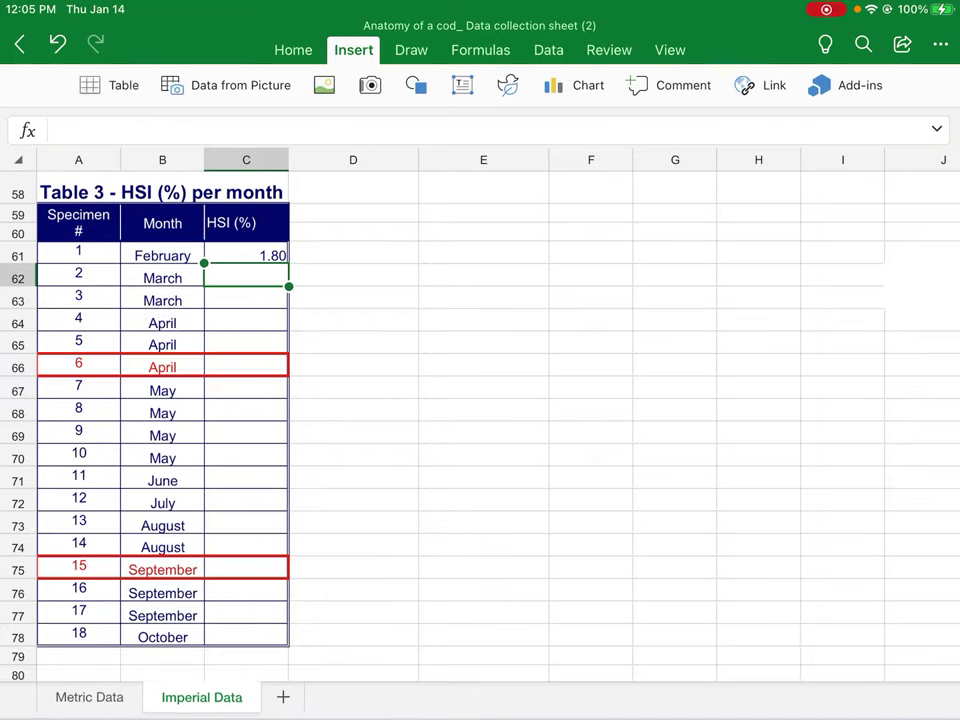
Fill the HSI formula from C61 down to C78, giving values from 1.80 to 3.00
click(246, 255)
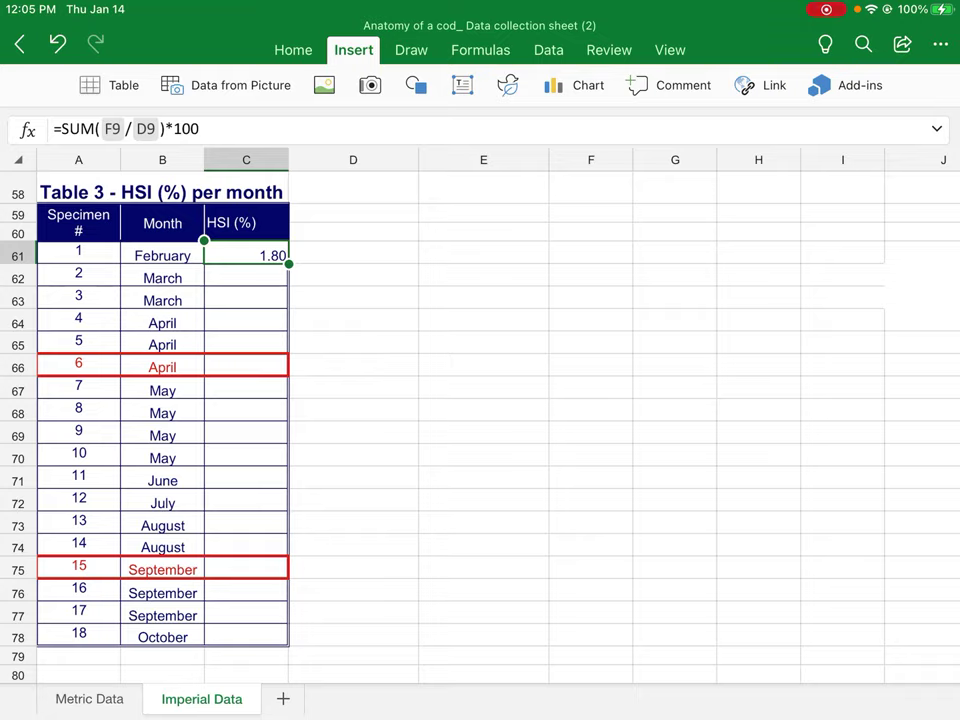
click(246, 255)
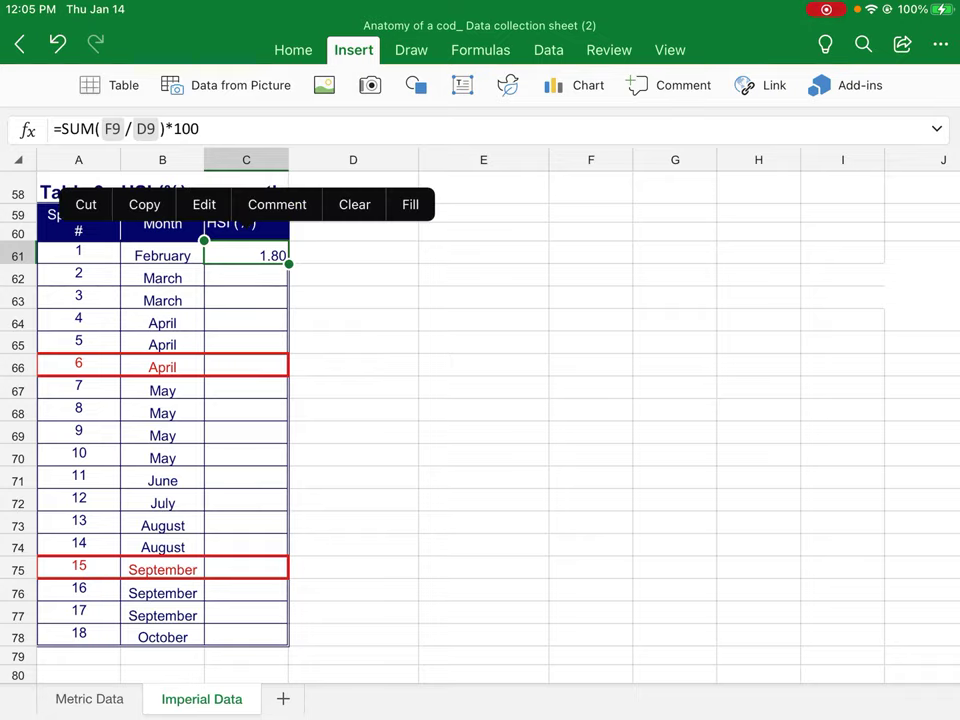
click(410, 204)
drag(246, 266, 246, 567)
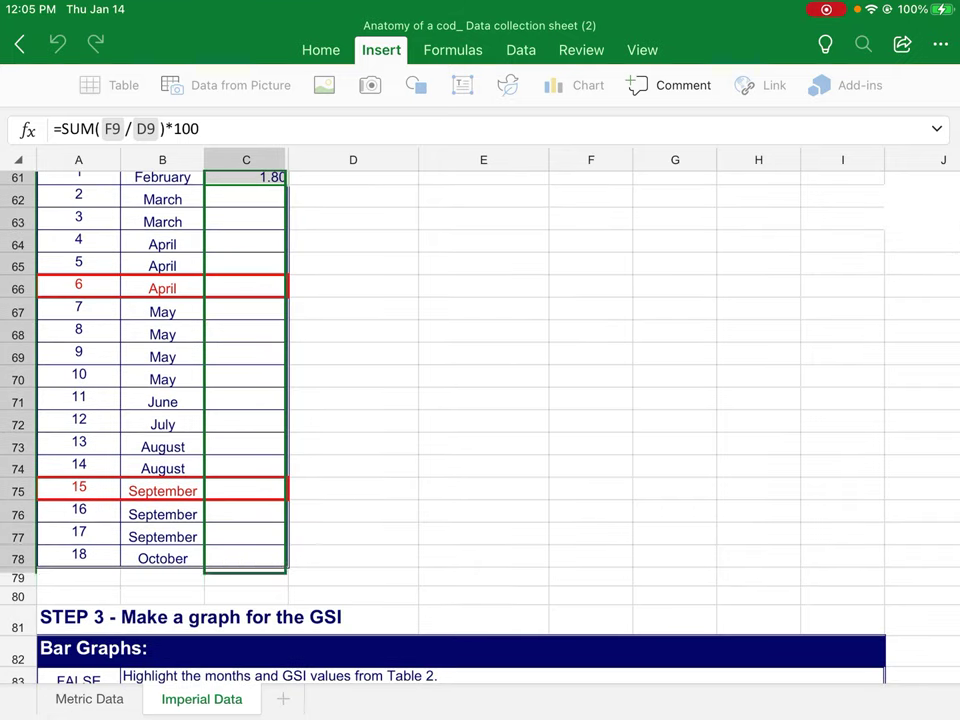
click(590, 353)
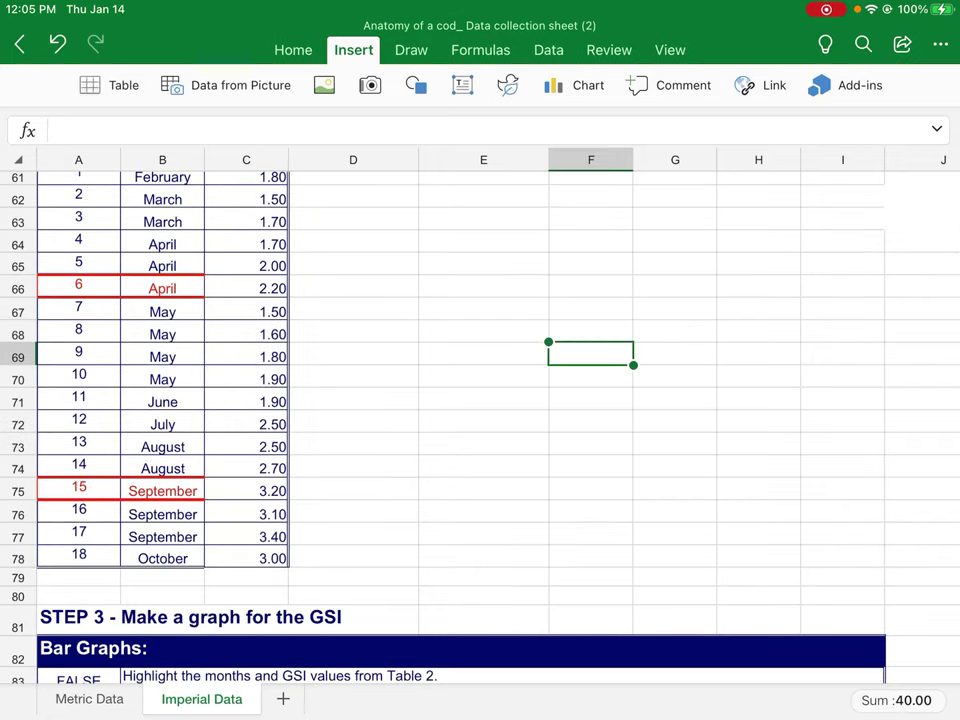
scroll(480, 380, down, 3)
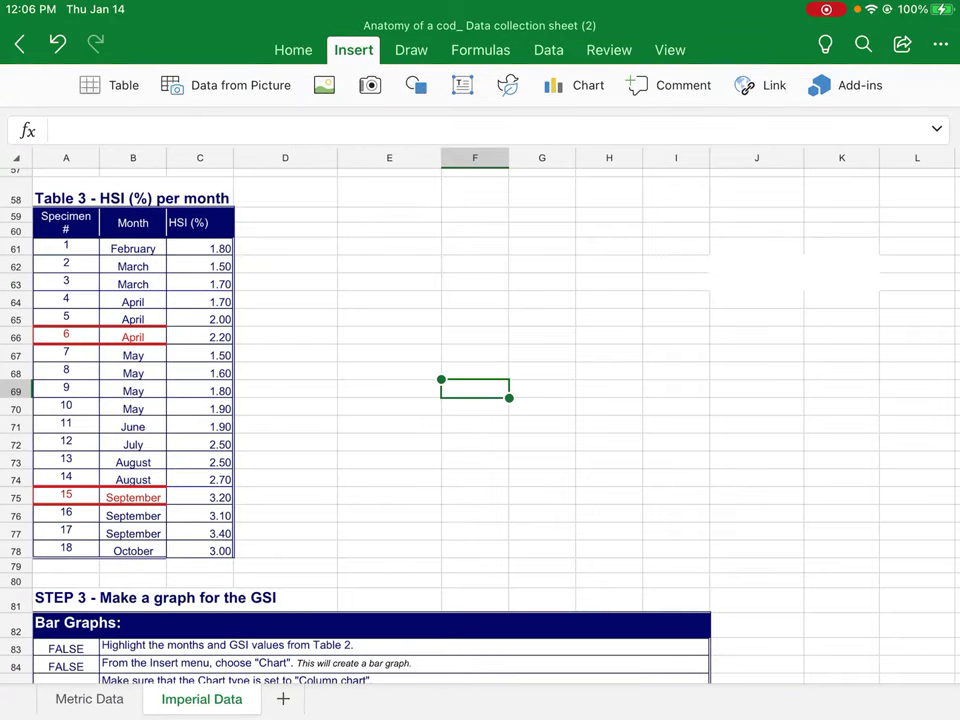
scroll(480, 400, up, 2)
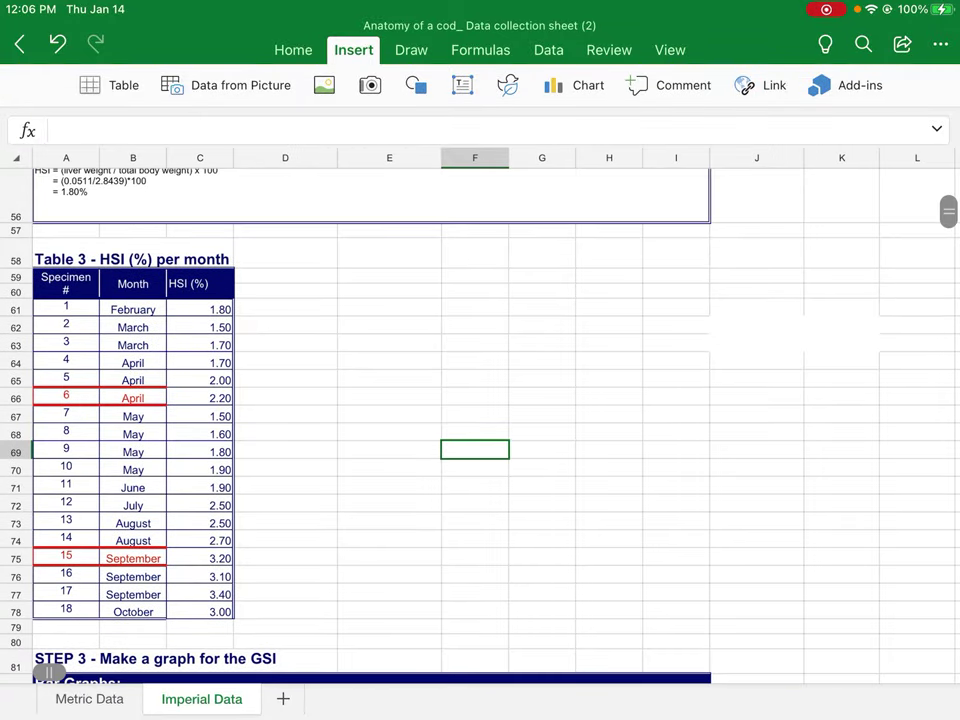